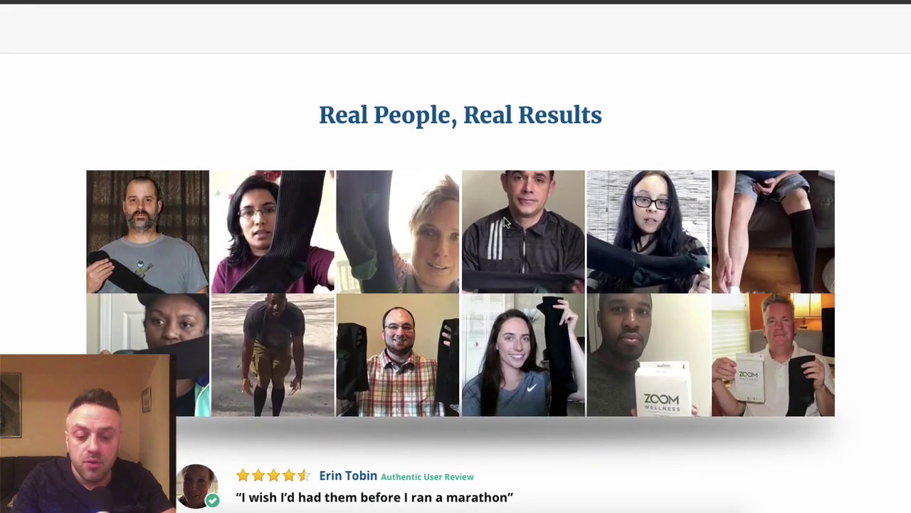
Examine the "Real People, Real Results" photo grid and the first customer reviews below it
drag(318, 116, 611, 121)
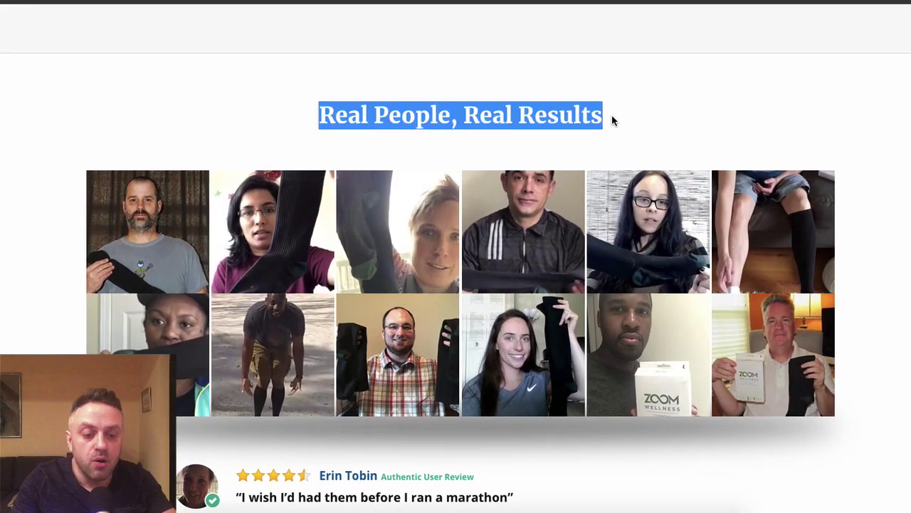
click(611, 121)
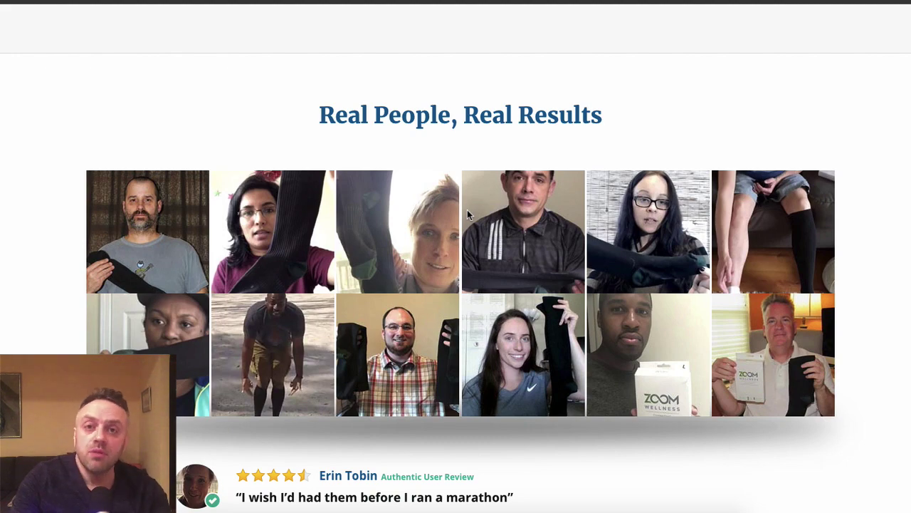
scroll(467, 209, down, 2)
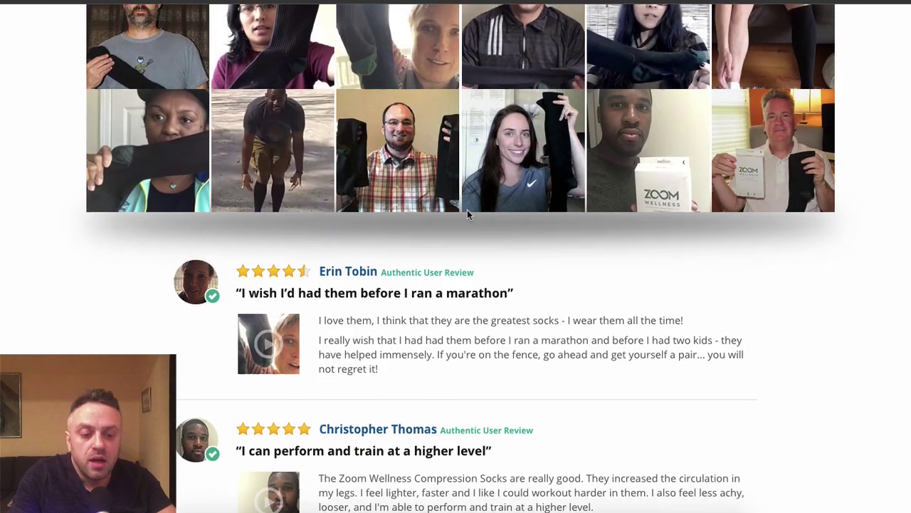
scroll(467, 210, up, 1)
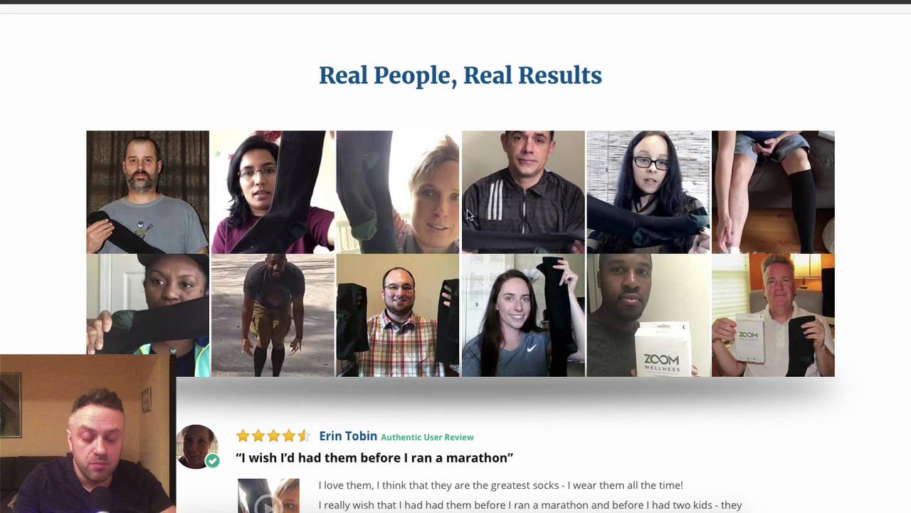
scroll(468, 213, down, 4)
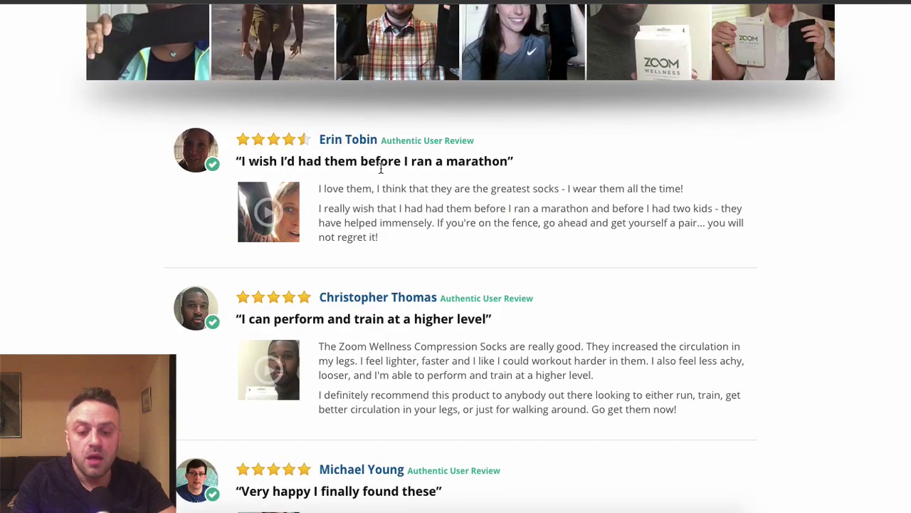
scroll(356, 342, down, 2)
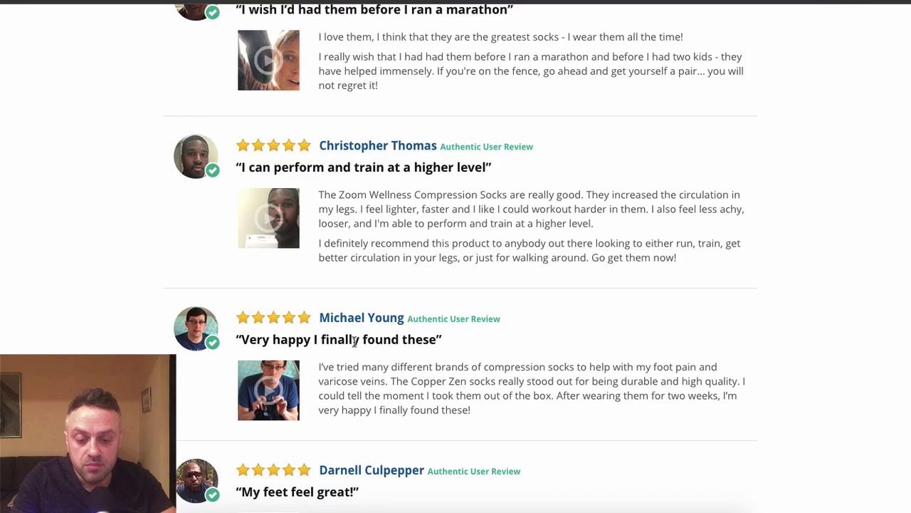
Play the video in the customer review about running a marathon, and pause it
click(269, 62)
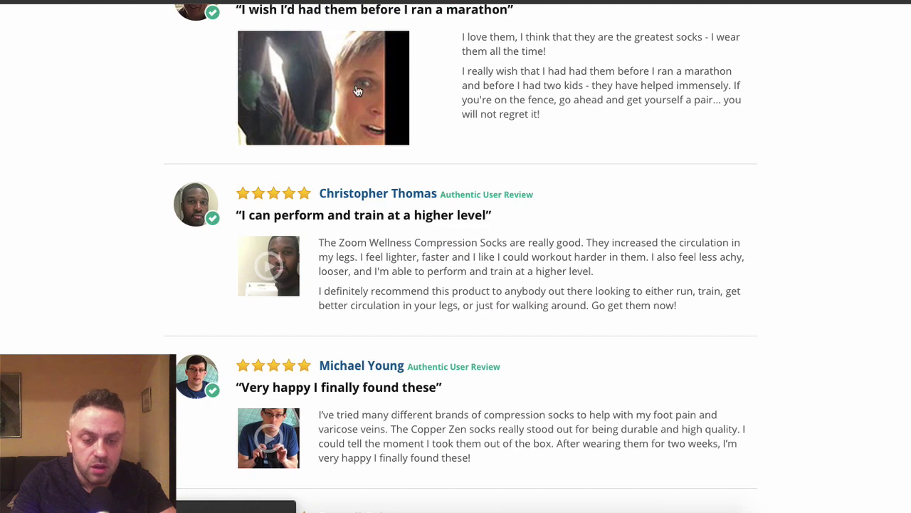
scroll(314, 105, up, 2)
click(346, 208)
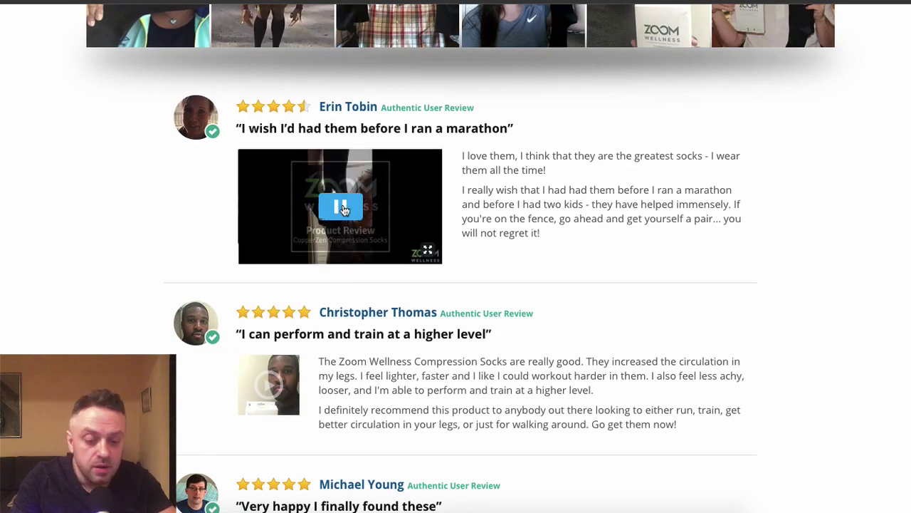
click(334, 209)
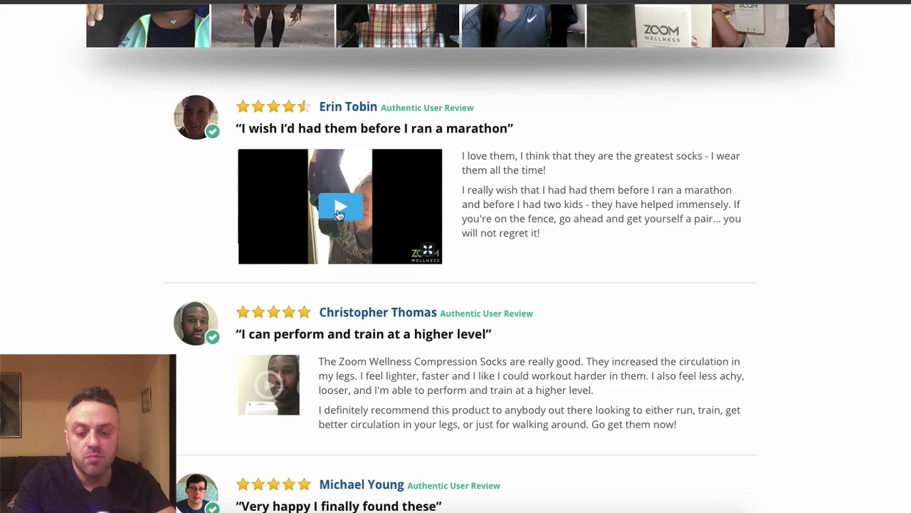
Look through the whole list of customer reviews and return to the testimonial photo grid
scroll(321, 204, down, 5)
scroll(320, 204, down, 10)
scroll(321, 204, up, 5)
scroll(320, 204, up, 6)
scroll(320, 204, down, 3)
scroll(320, 205, down, 10)
scroll(321, 204, down, 2)
scroll(320, 204, up, 15)
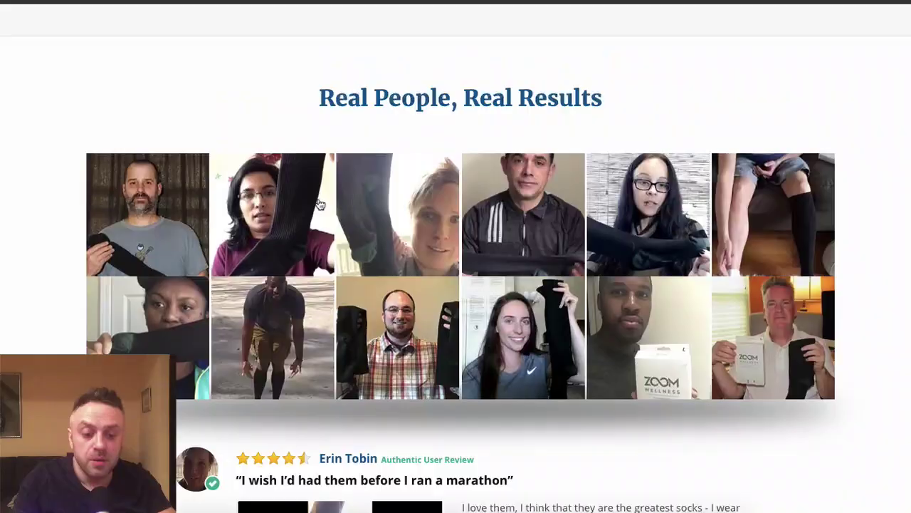
Review the doctor's letter, the CopperZen introduction and the benefit sections that precede the testimonials
scroll(320, 204, up, 20)
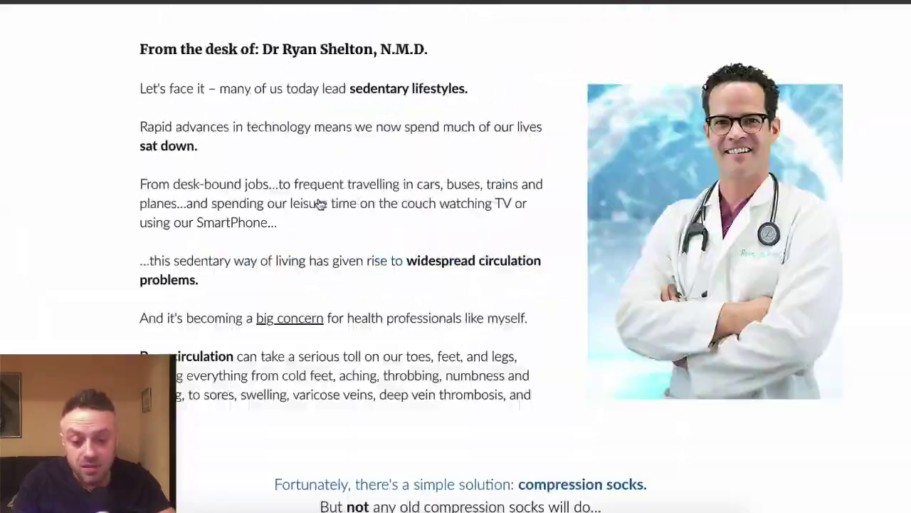
scroll(321, 204, down, 6)
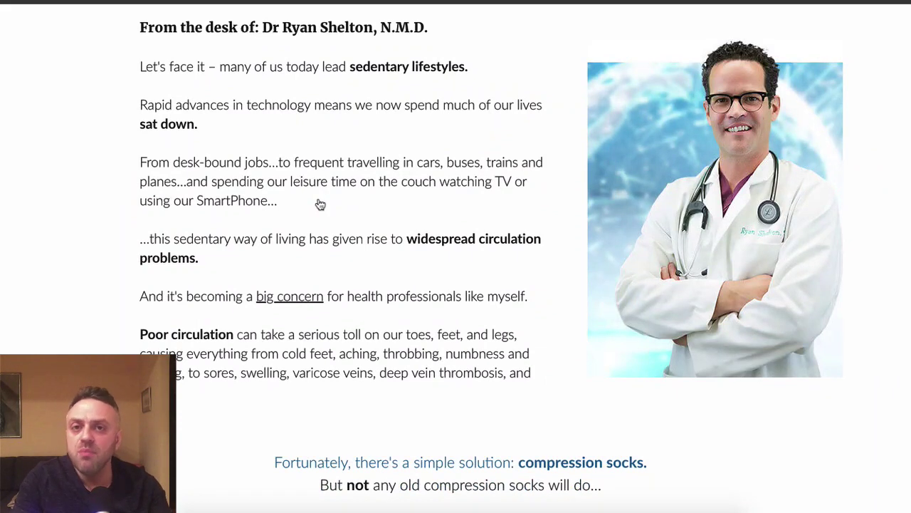
scroll(321, 205, down, 20)
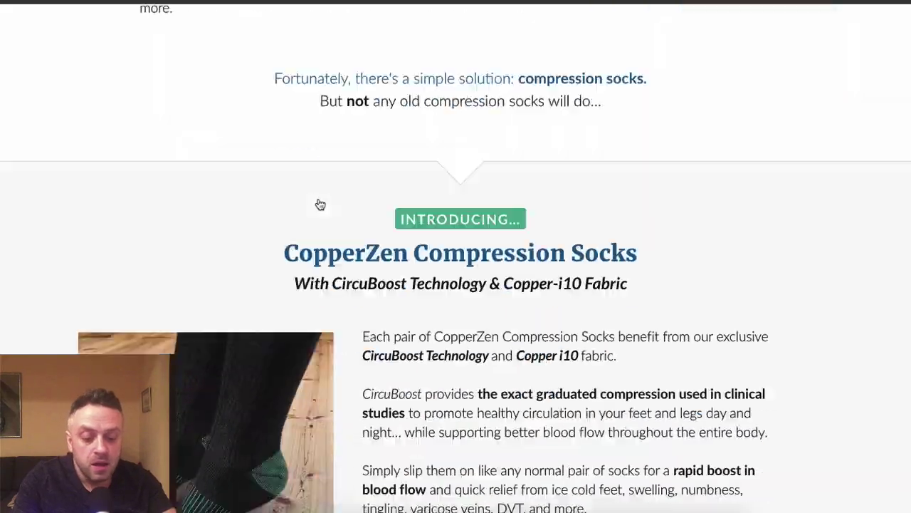
scroll(320, 204, down, 15)
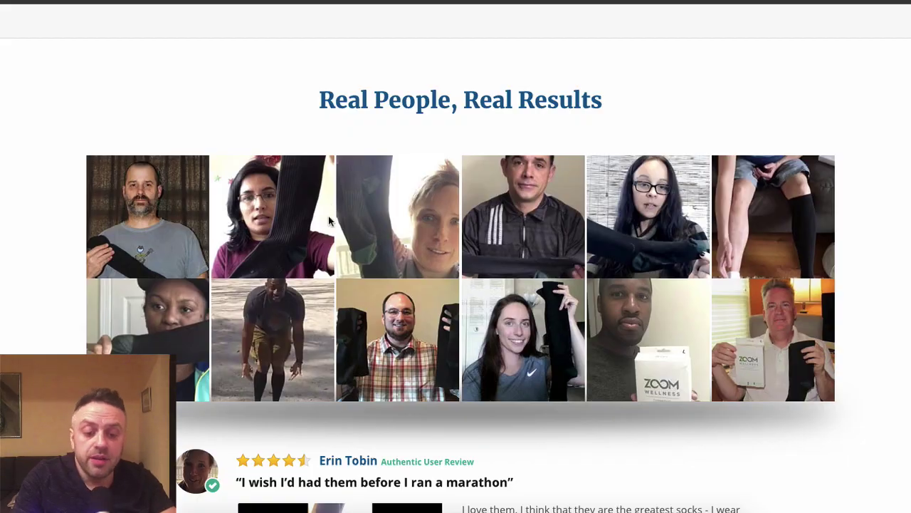
scroll(328, 216, up, 20)
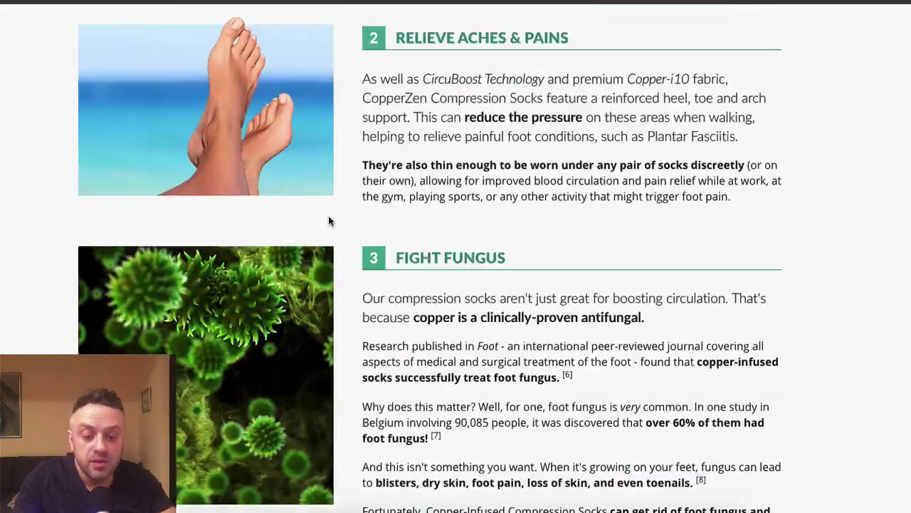
scroll(328, 216, up, 10)
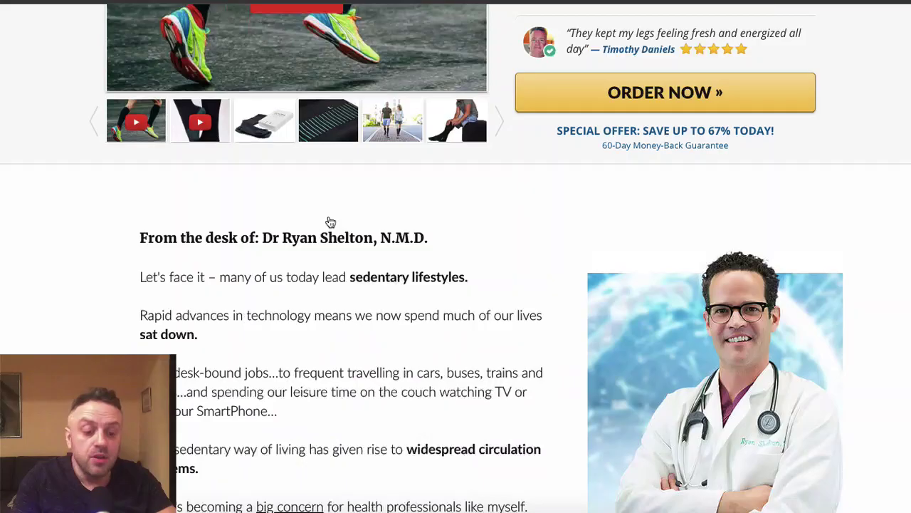
scroll(328, 215, down, 2)
scroll(329, 221, down, 15)
scroll(329, 221, down, 12)
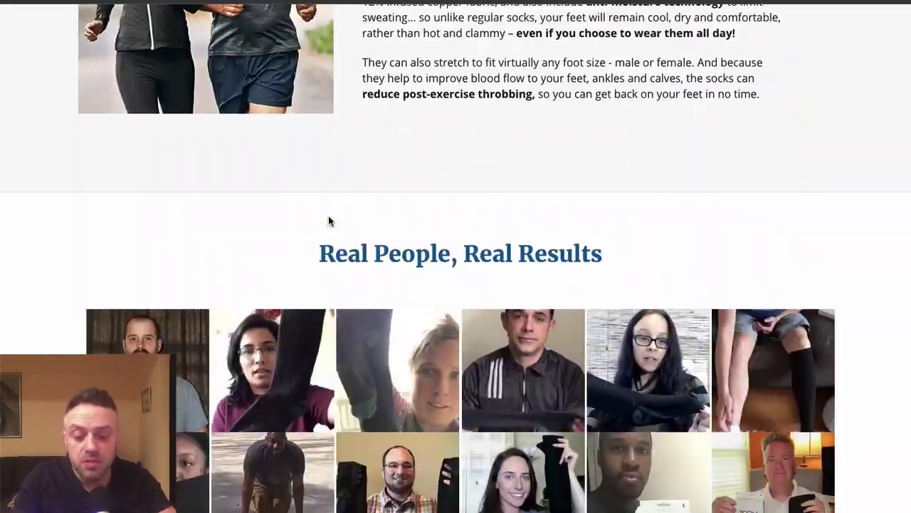
Examine the "Just Imagine Being Able To" heading and its list in the section about relief and comfort
scroll(328, 221, down, 8)
scroll(328, 221, up, 3)
scroll(329, 220, down, 12)
scroll(328, 216, down, 5)
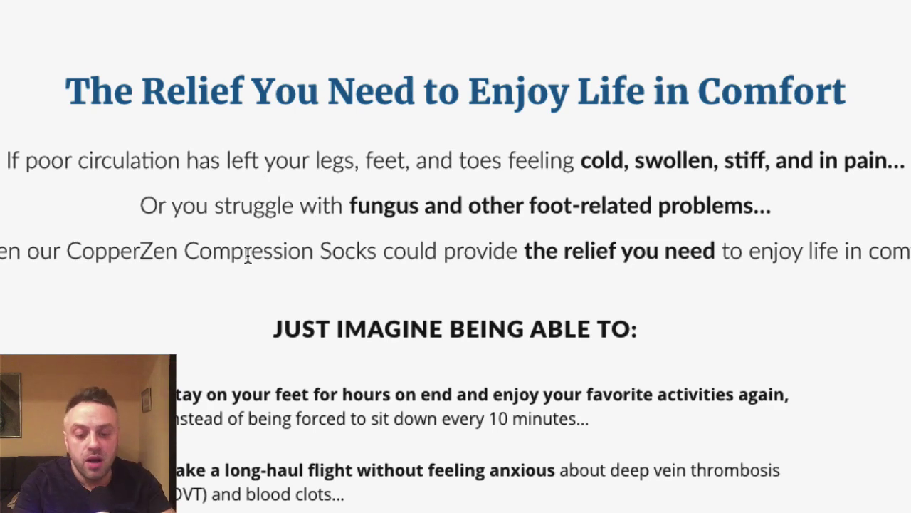
scroll(247, 257, down, 5)
drag(654, 83, 279, 81)
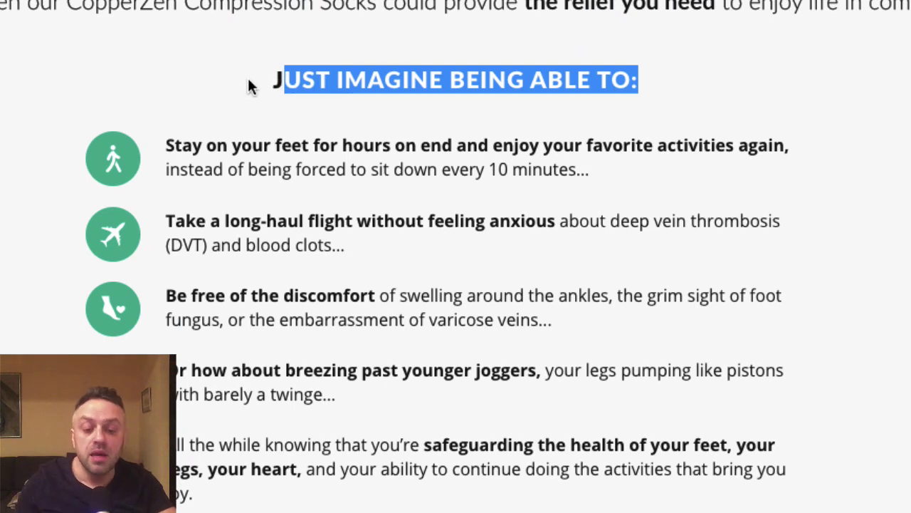
click(248, 85)
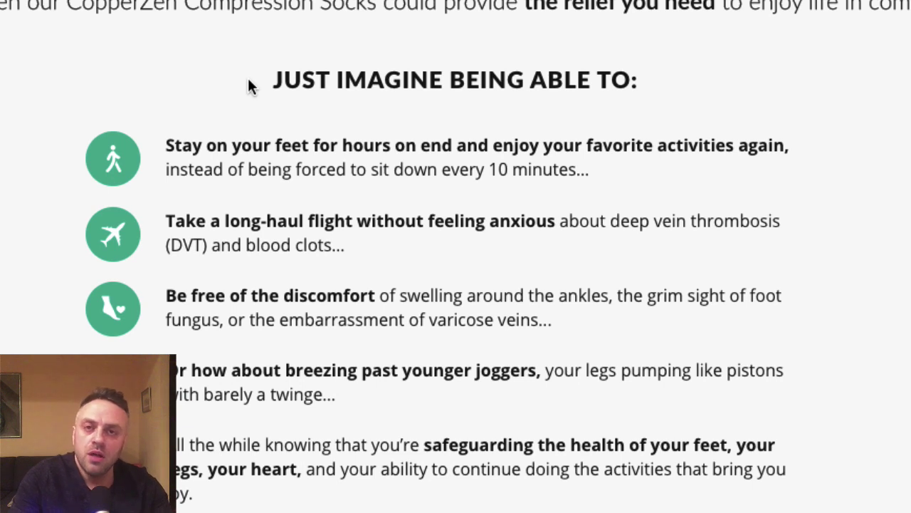
drag(248, 85, 665, 78)
click(677, 79)
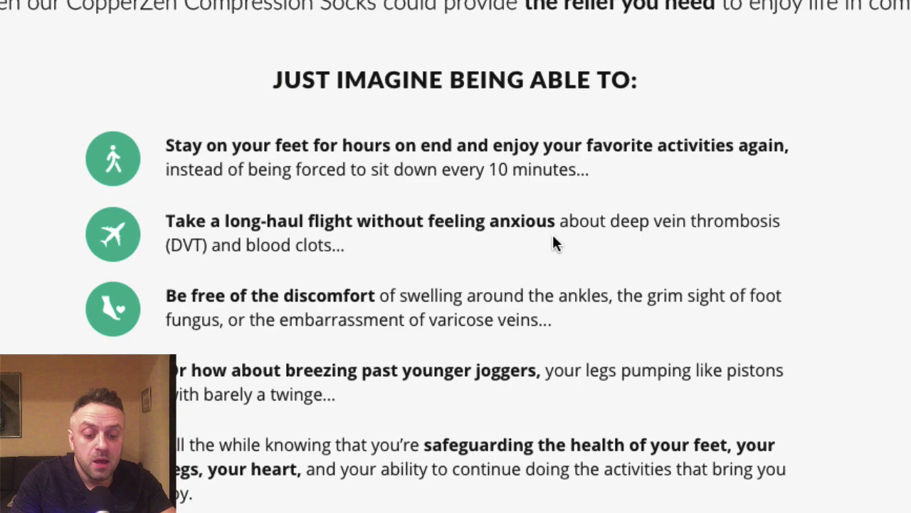
Read the postal worker's foot pain story and continue to the 60-Day Guarantee section
scroll(553, 236, down, 4)
scroll(552, 243, up, 3)
scroll(552, 243, down, 2)
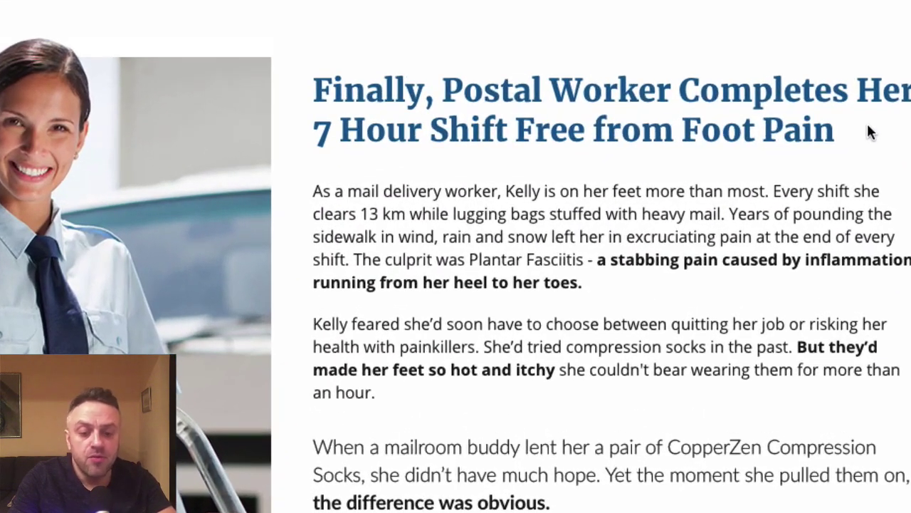
drag(744, 147, 320, 90)
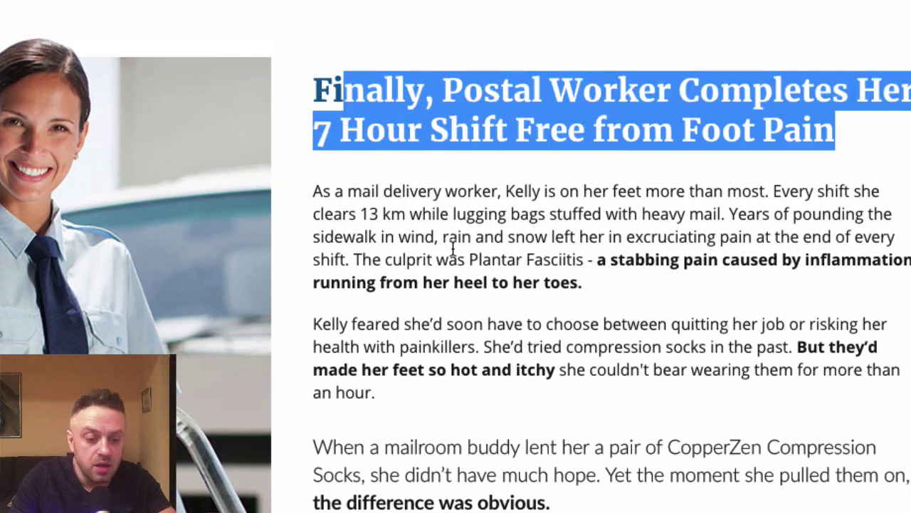
click(530, 196)
double_click(530, 195)
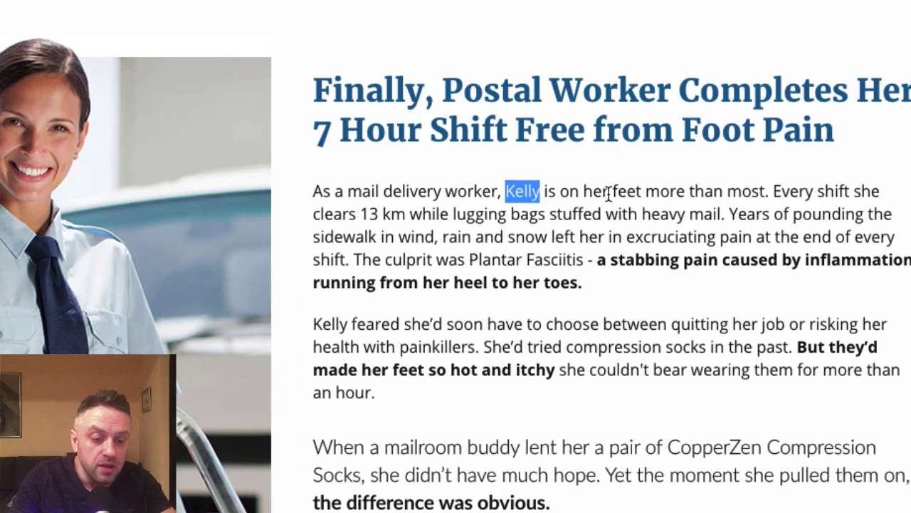
click(584, 258)
scroll(583, 254, down, 4)
scroll(581, 250, up, 3)
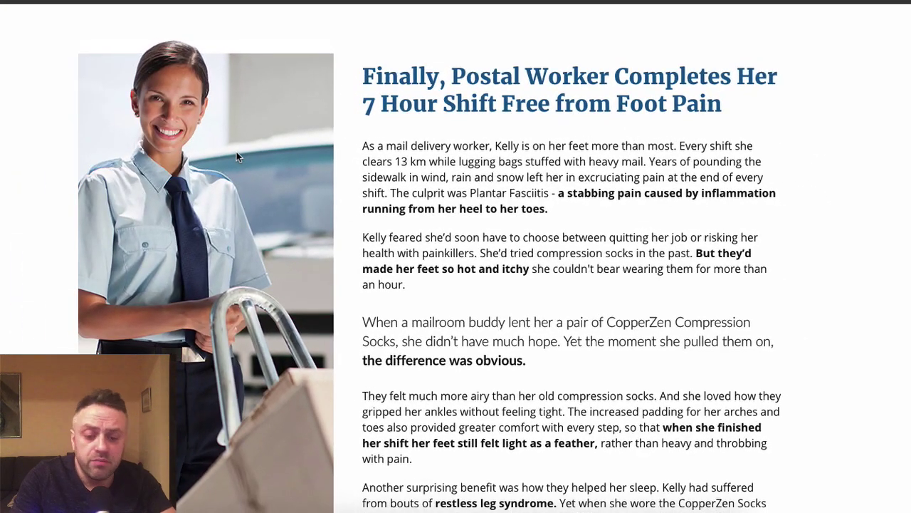
scroll(237, 151, down, 4)
scroll(236, 152, down, 5)
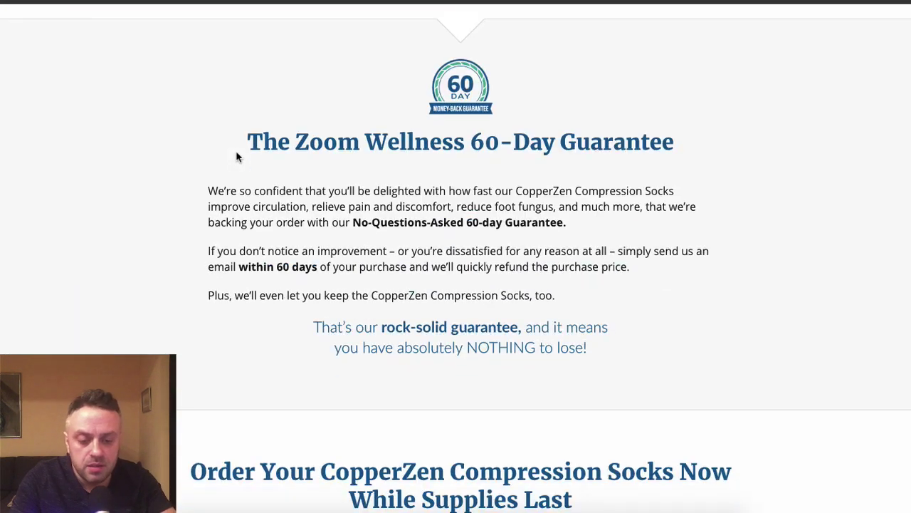
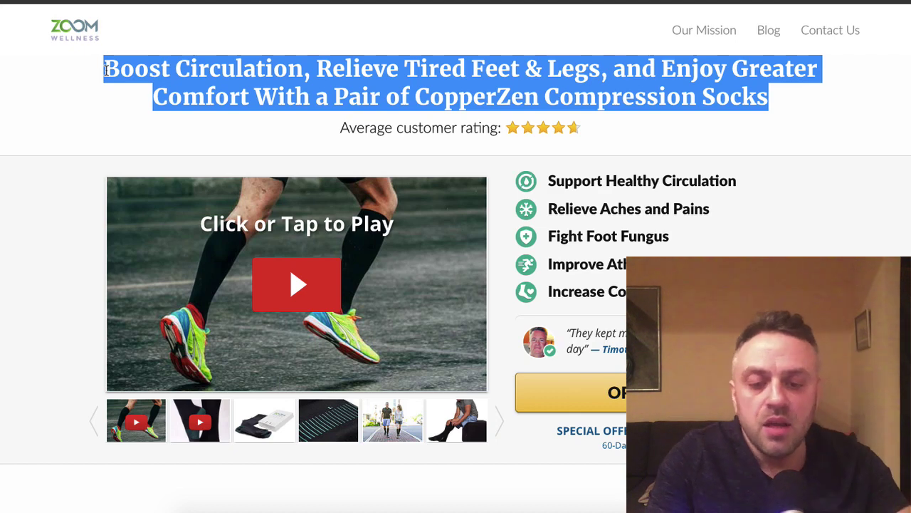
Switch to the Thrive Architect landing page editor and look through the sections of the long-form sales page template
click(558, 68)
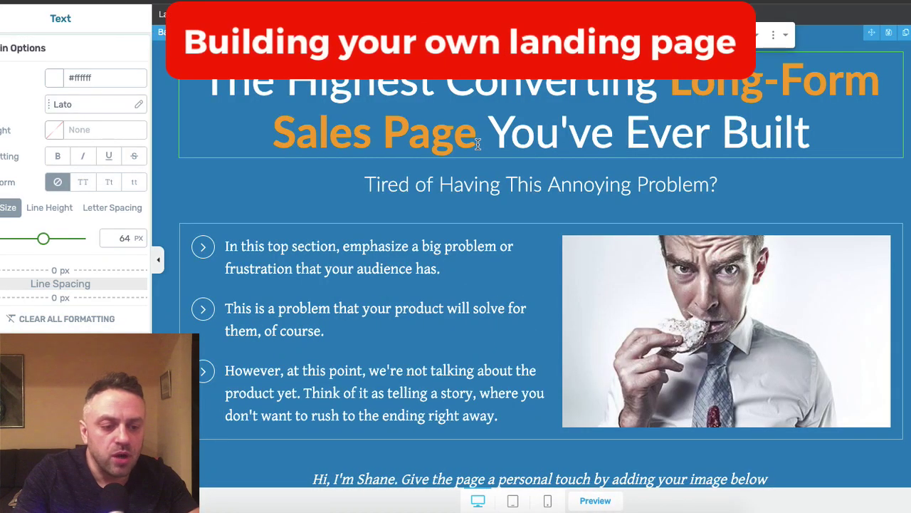
scroll(412, 270, down, 5)
scroll(406, 277, up, 5)
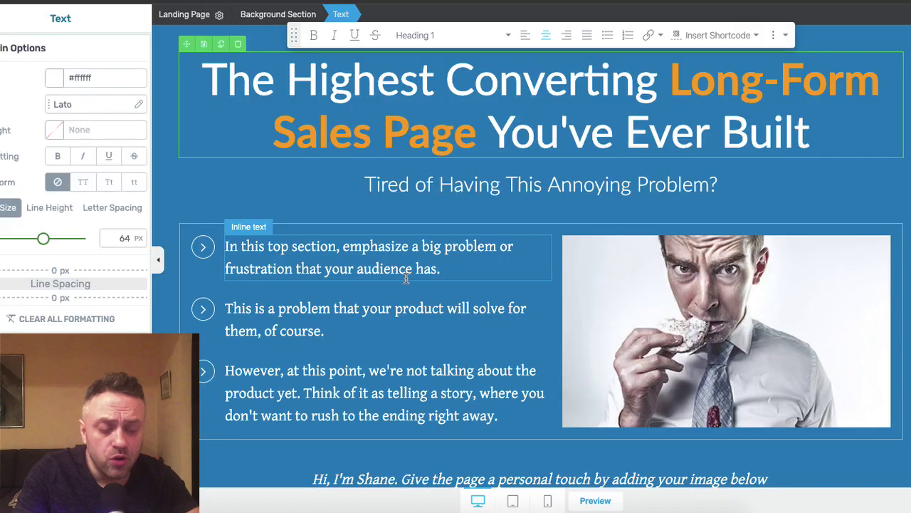
scroll(407, 279, down, 15)
scroll(406, 279, down, 20)
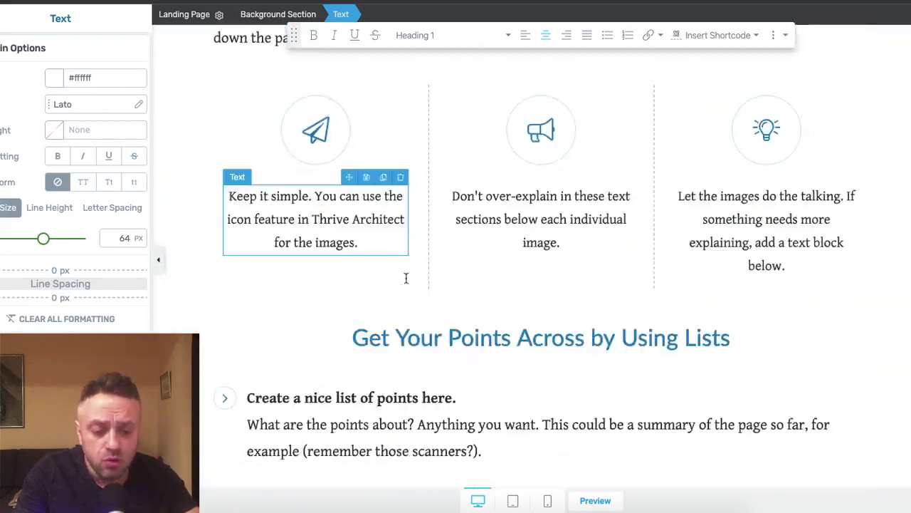
scroll(406, 278, up, 20)
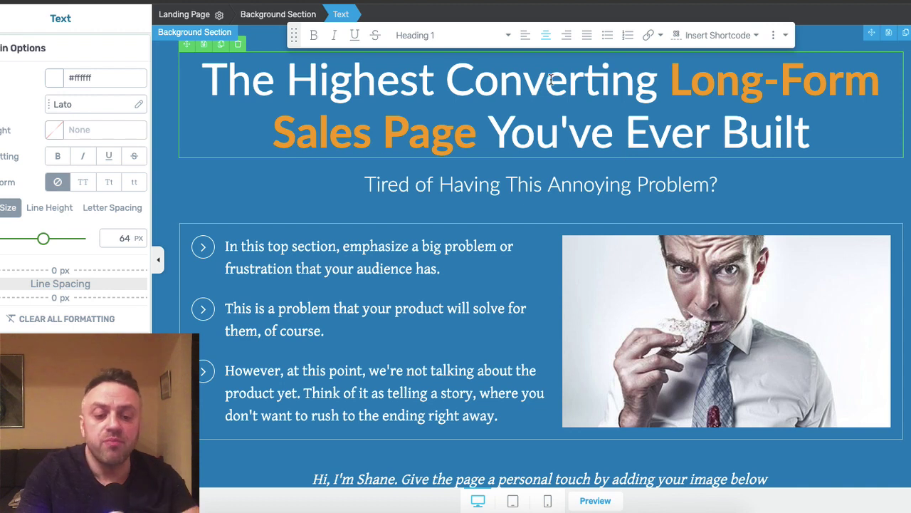
Replace the template's main headline with "Unique Tea Helps You Shed Off Those Pounds"
drag(831, 133, 205, 84)
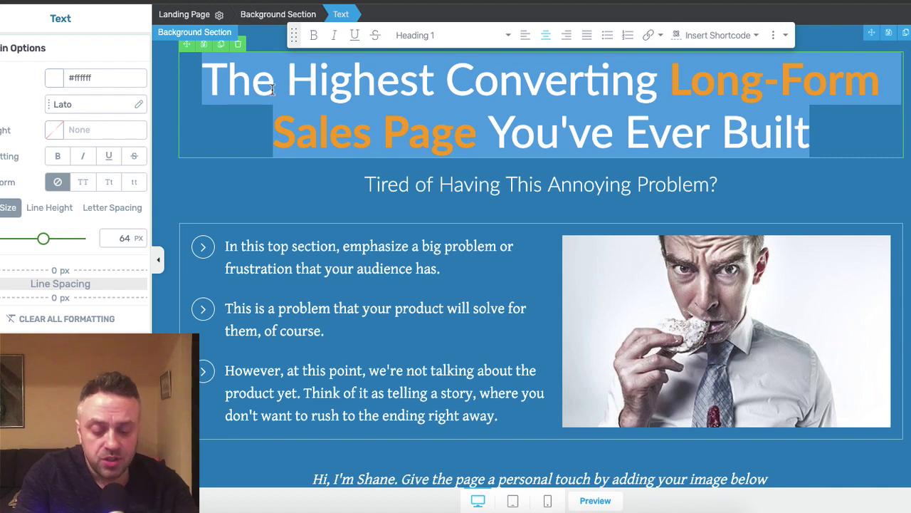
text(Unique Teas)
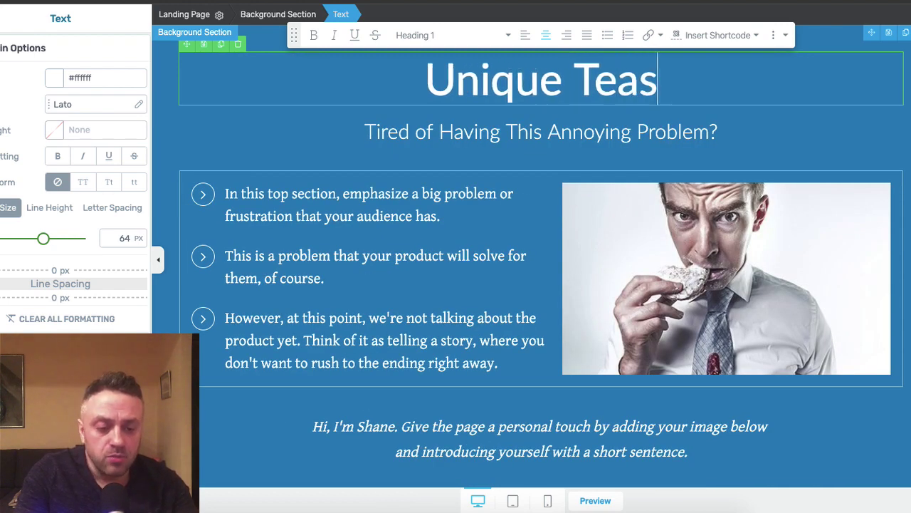
key(BackSpace)
text(H)
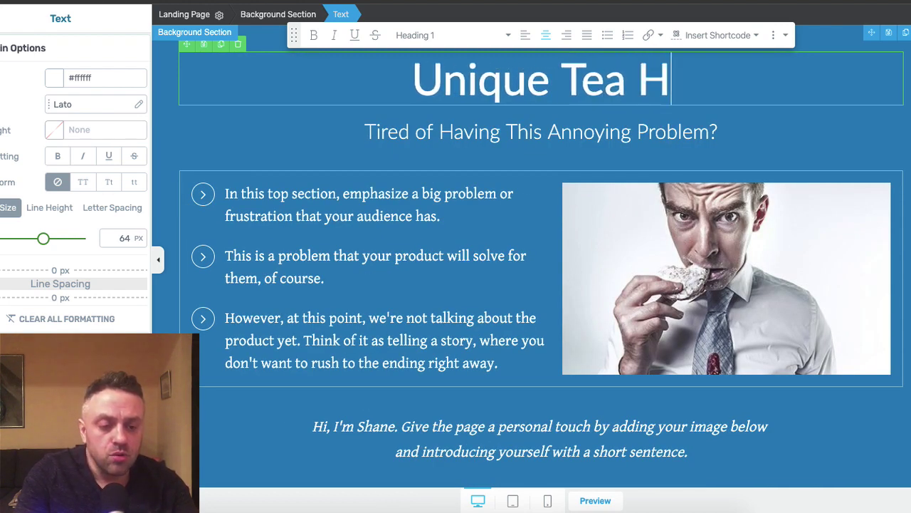
text(elps You Shed)
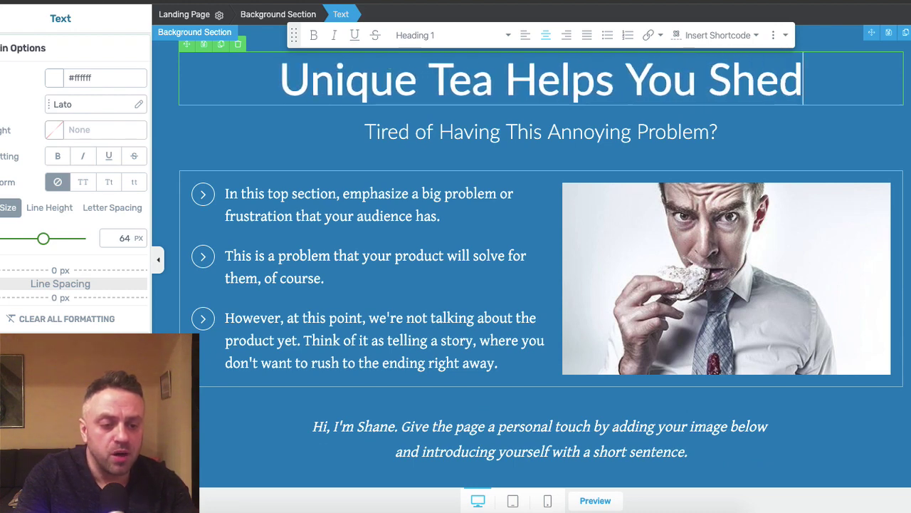
text( Off Th)
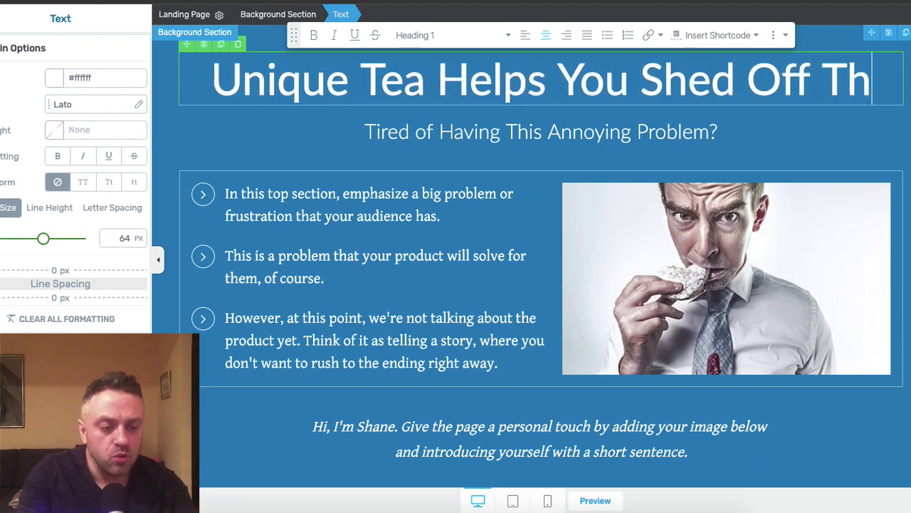
text(ose Poin)
key(BackSpace)
key(BackSpace)
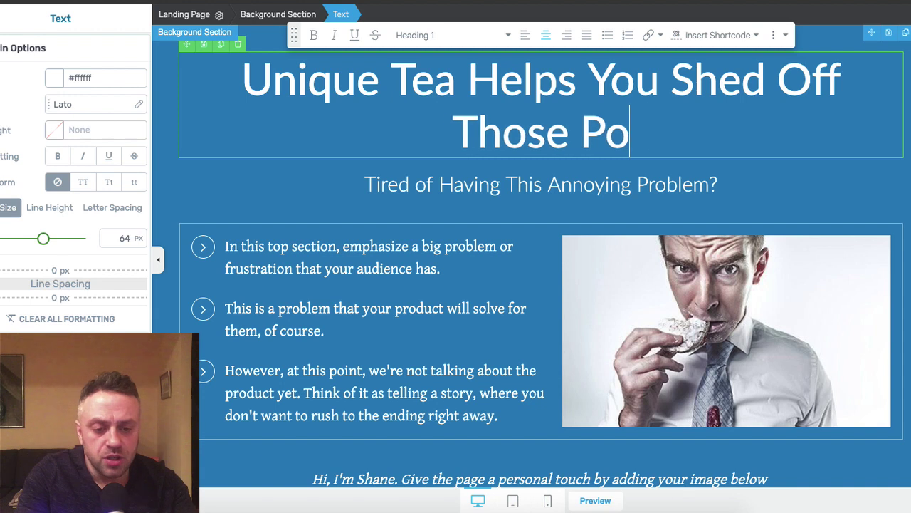
key(BackSpace)
key(BackSpace)
text(Pounds)
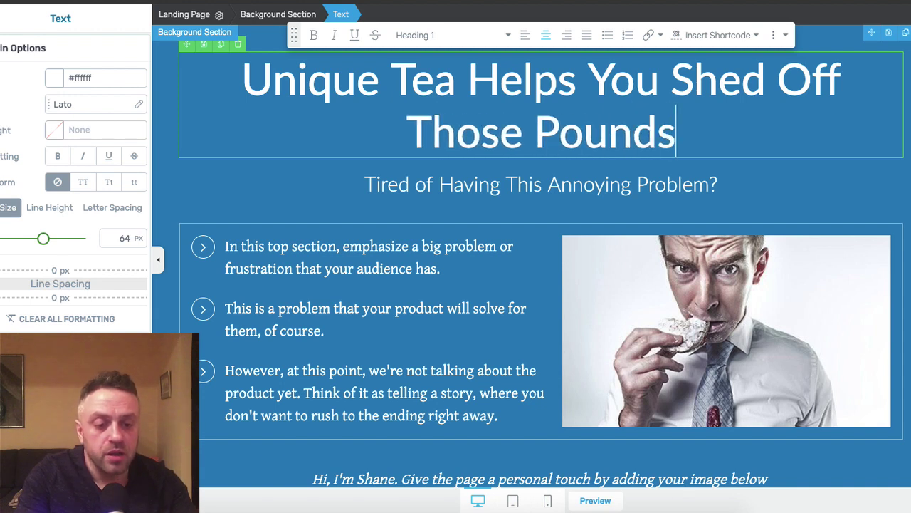
Change the headline's first word to "Unknown"
click(671, 80)
click(467, 80)
click(391, 80)
key(BackSpace)
key(BackSpace)
key(BackSpace)
key(BackSpace)
key(BackSpace)
key(BackSpace)
key(BackSpace)
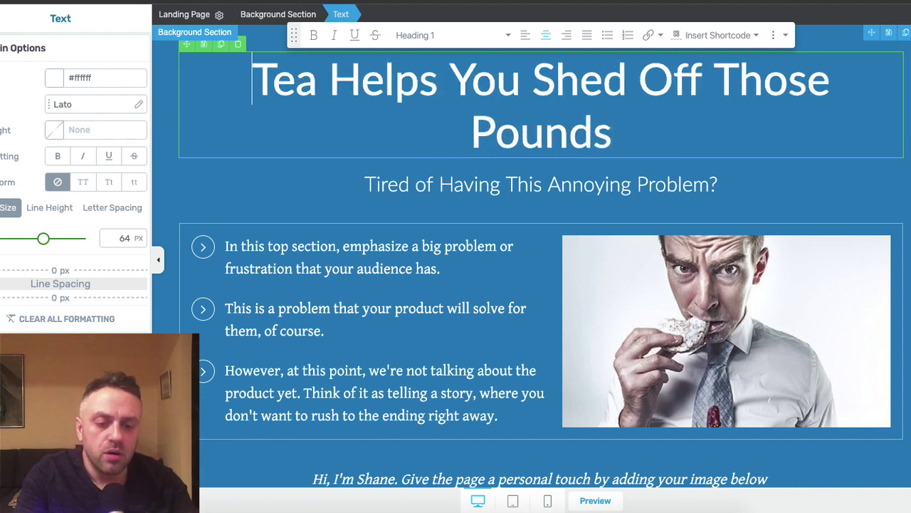
text(Unknown)
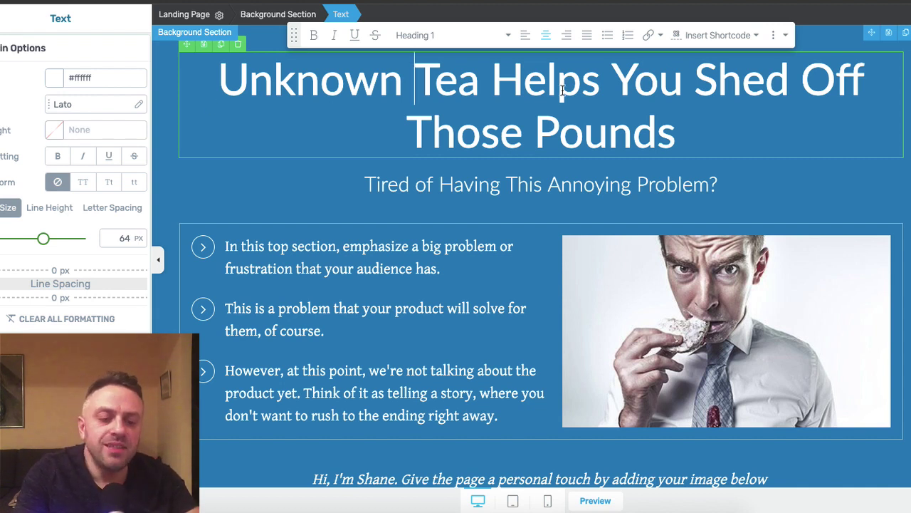
Revise the headline to "Special Tea Helps You Shed Off Those Extra Pounds", with a line break before "Those"
click(535, 130)
text(Extra)
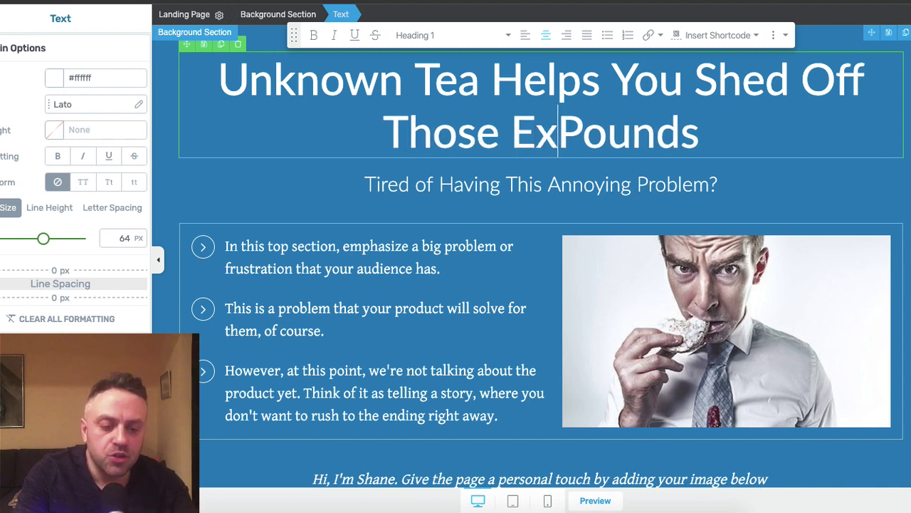
double_click(321, 84)
text(Special)
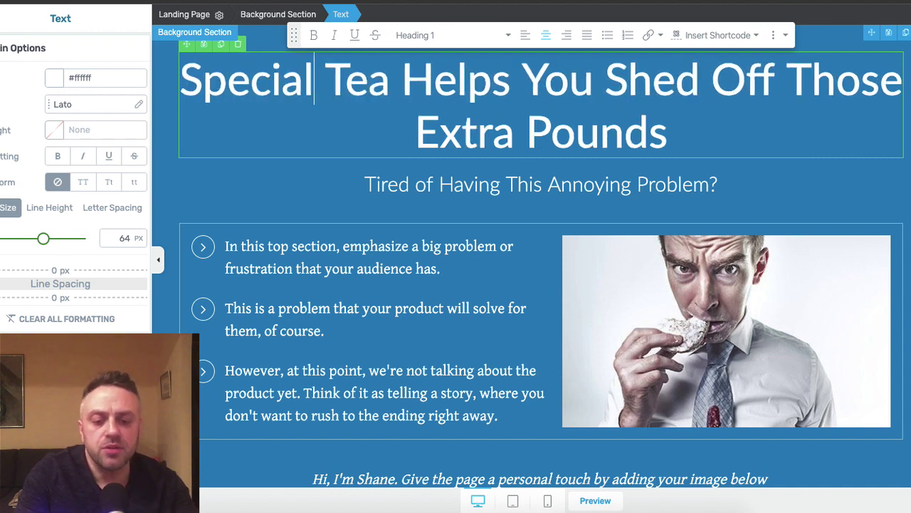
click(787, 78)
key(shift+Return)
Replace the sub-headline with "Ever wanted to lose that extra weight? Well, now you can..." and turn off save reminders for this work only
drag(717, 184, 356, 181)
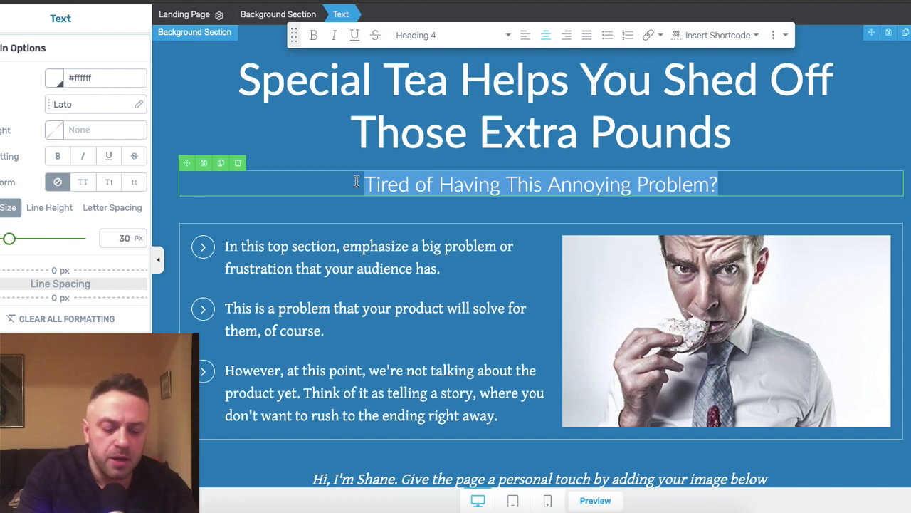
text(Ever )
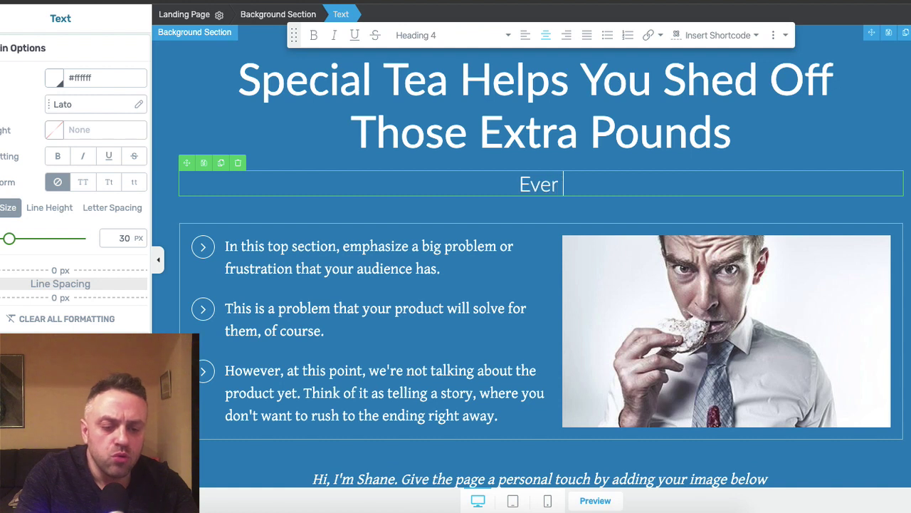
text(wanted to lose t)
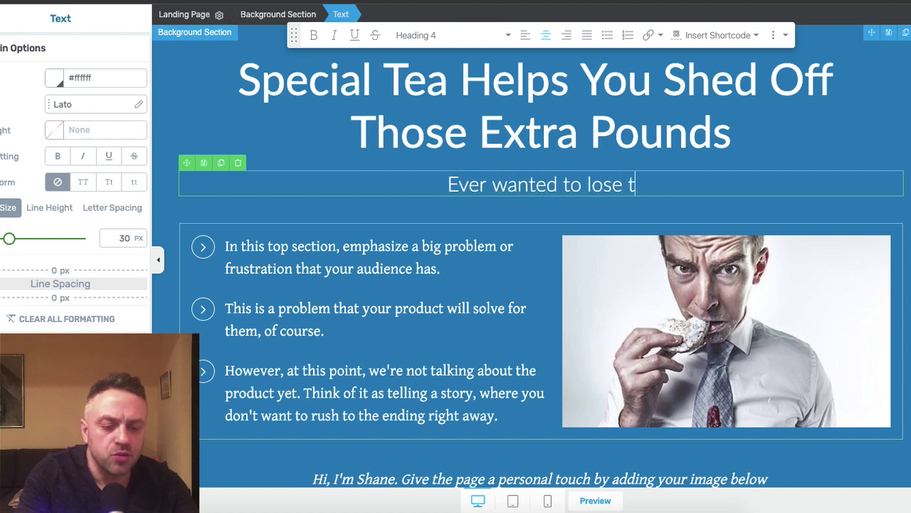
text(hat extra weight)
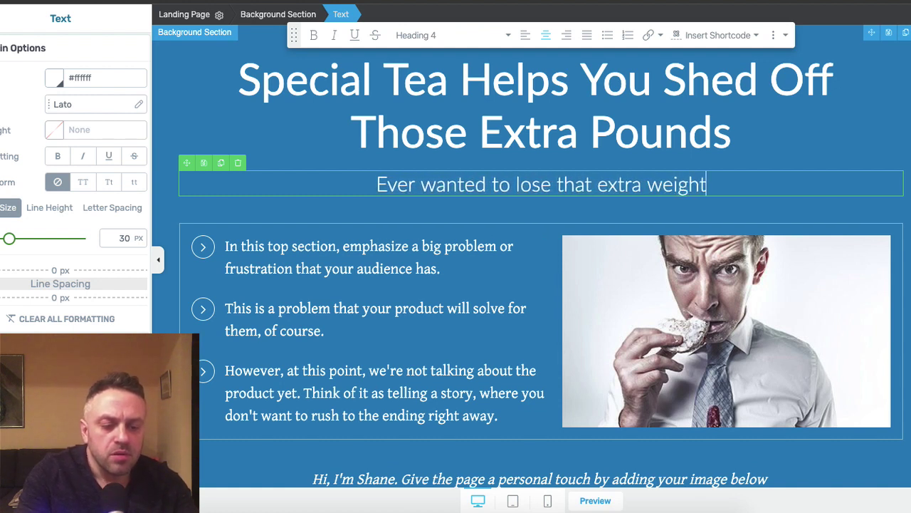
text(? Well, now you can...)
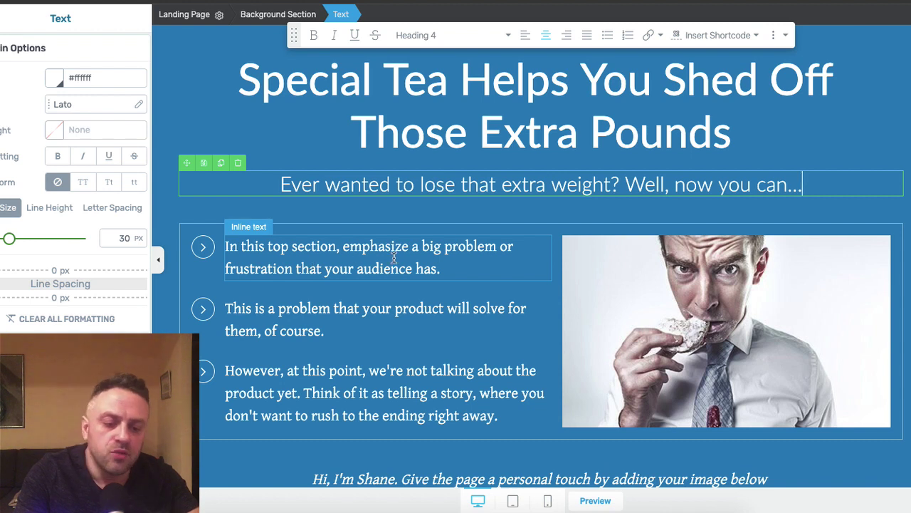
click(456, 262)
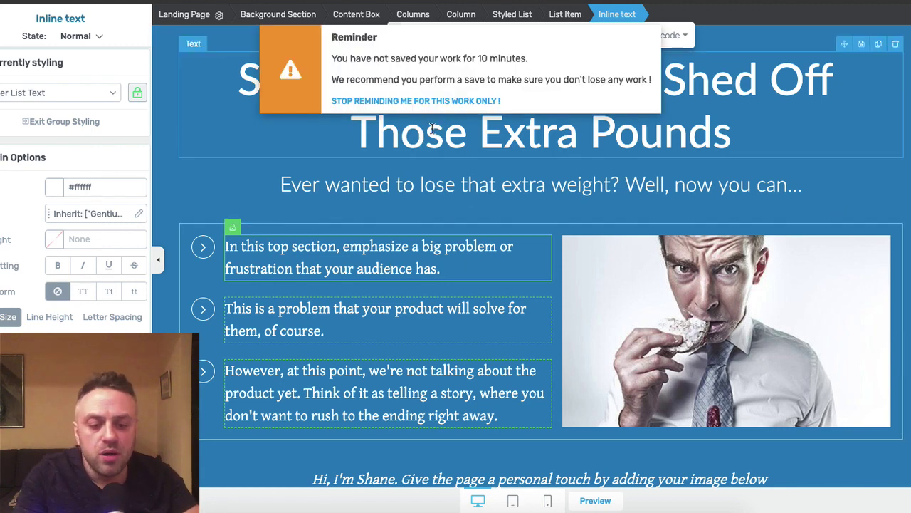
click(432, 101)
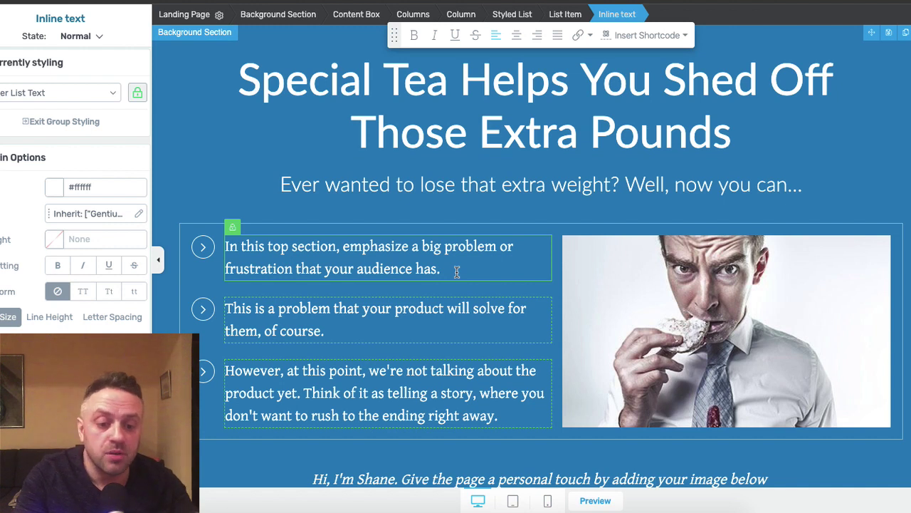
Insert "Hard-to-get-rid off" before "Pounds" in the main headline
click(475, 124)
click(587, 134)
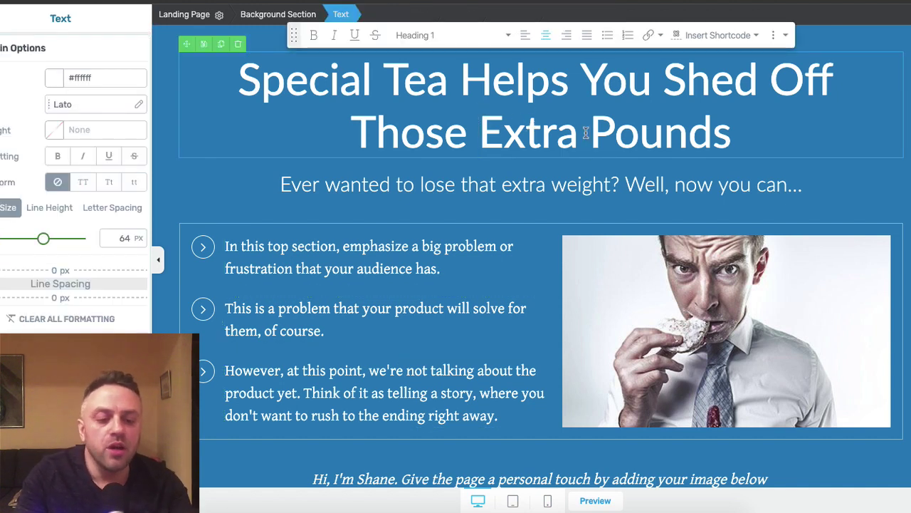
text(Hard-T)
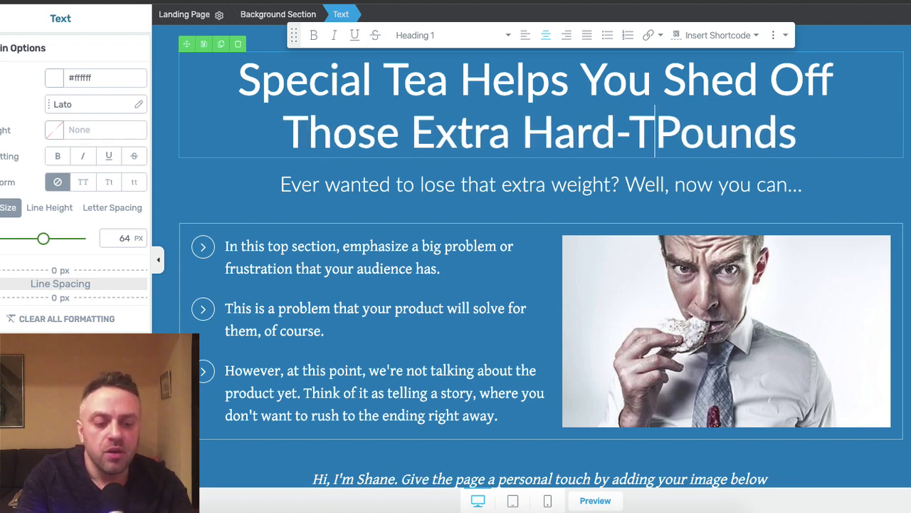
text(o)
key(BackSpace)
key(BackSpace)
text(t-)
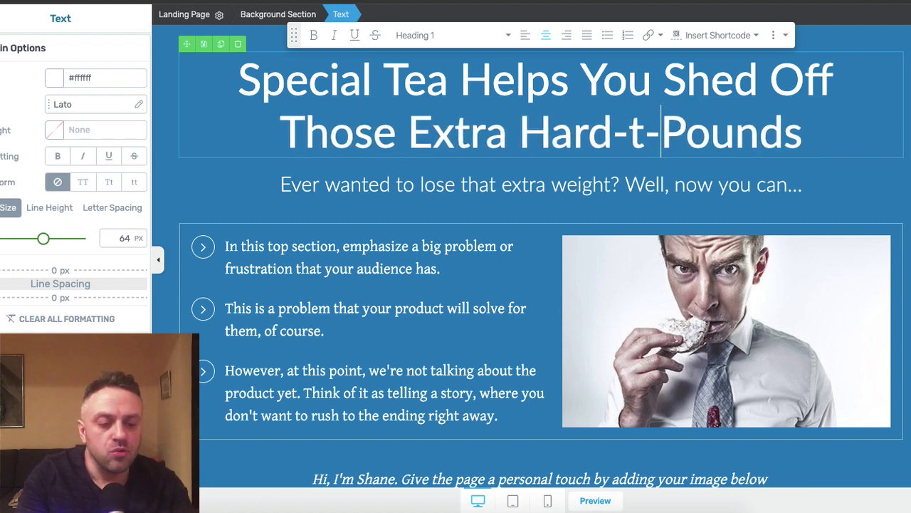
key(BackSpace)
text(o-get)
key(BackSpace)
text(r-)
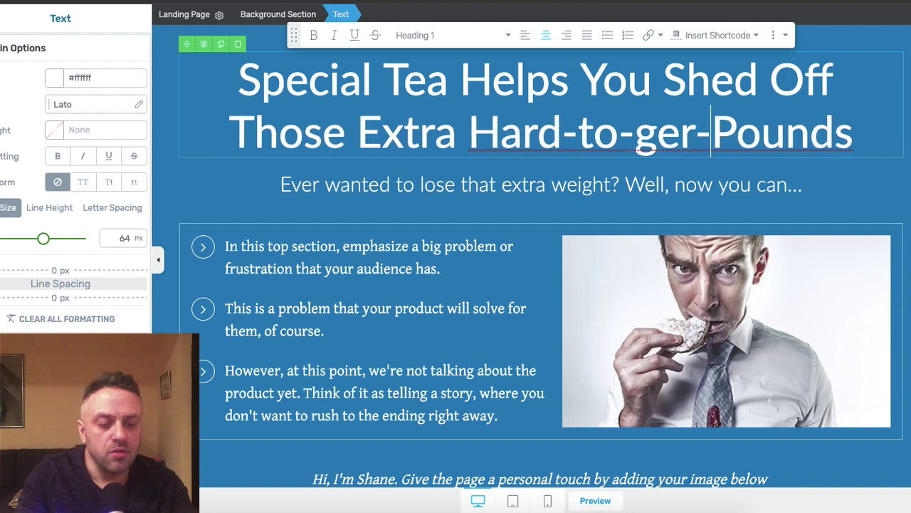
key(BackSpace)
key(BackSpace)
text(t-rid of)
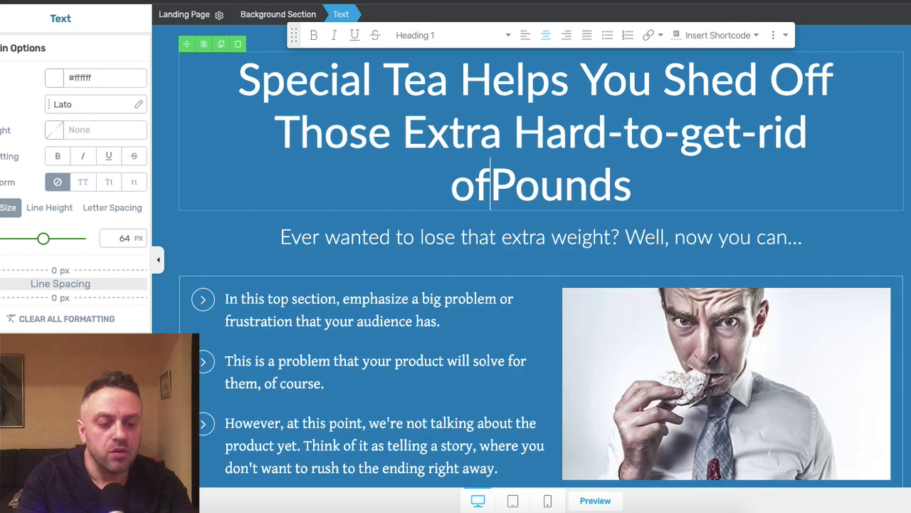
text(f)
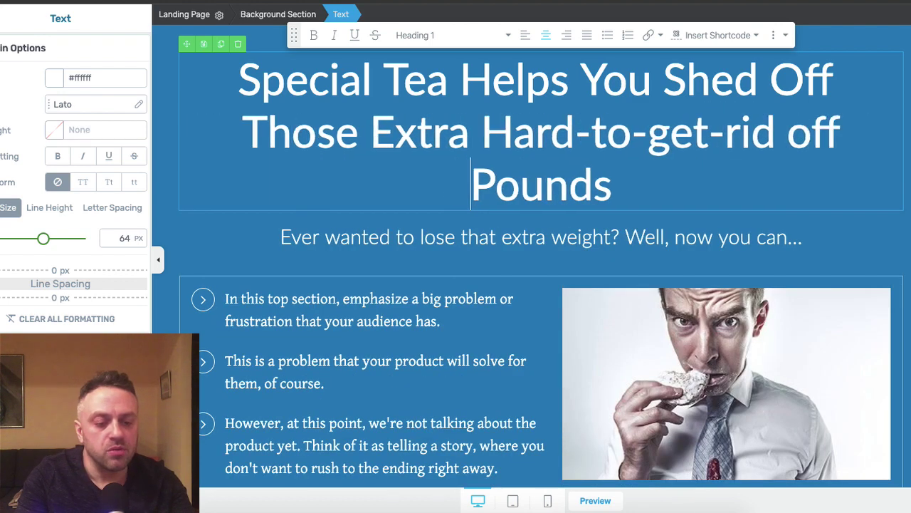
Replace the space between "rid" and "off" in the headline with a hyphen
click(476, 130)
drag(370, 130, 776, 132)
click(776, 132)
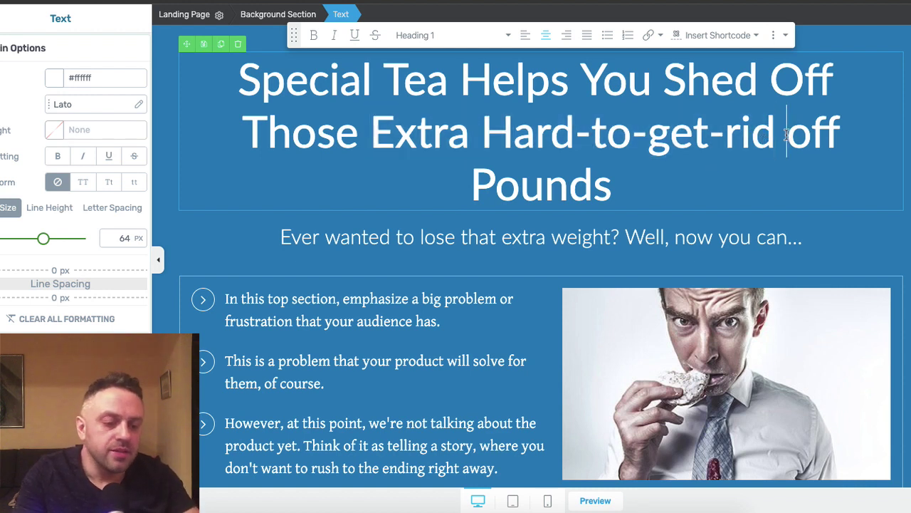
key(Delete)
text(-)
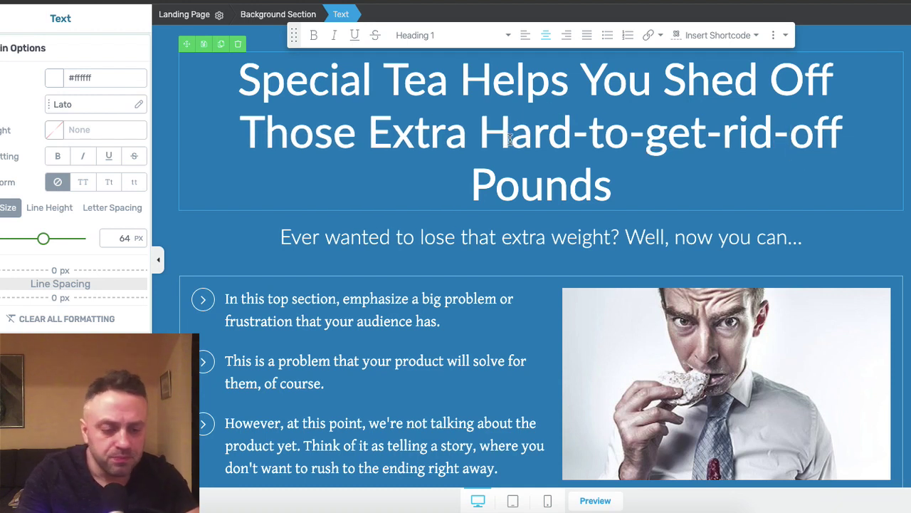
Capitalise the remaining words of the hyphenated headline phrase so it reads "Hard-To-Get-Rid-Off"
click(605, 137)
key(BackSpace)
text(T)
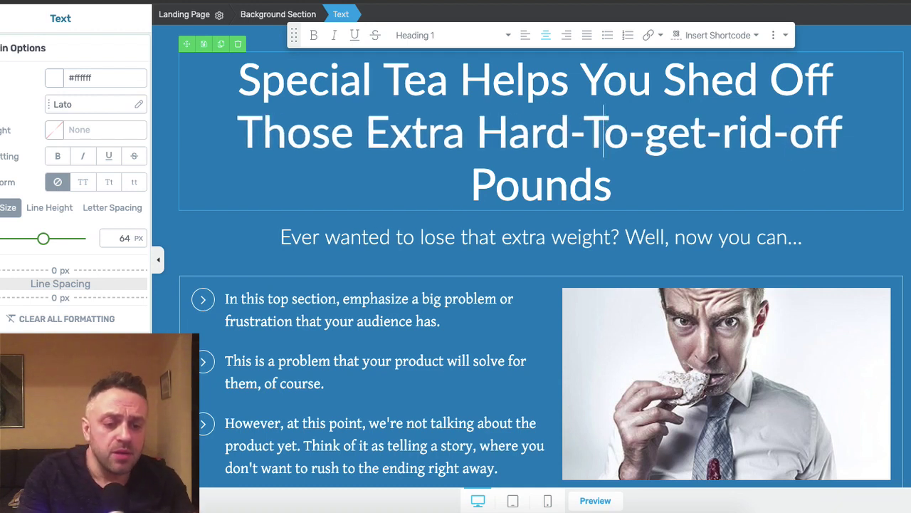
key(Right)
key(Right)
key(Right)
key(Left)
key(BackSpace)
text(G)
key(Right)
key(Right)
key(Right)
key(Right)
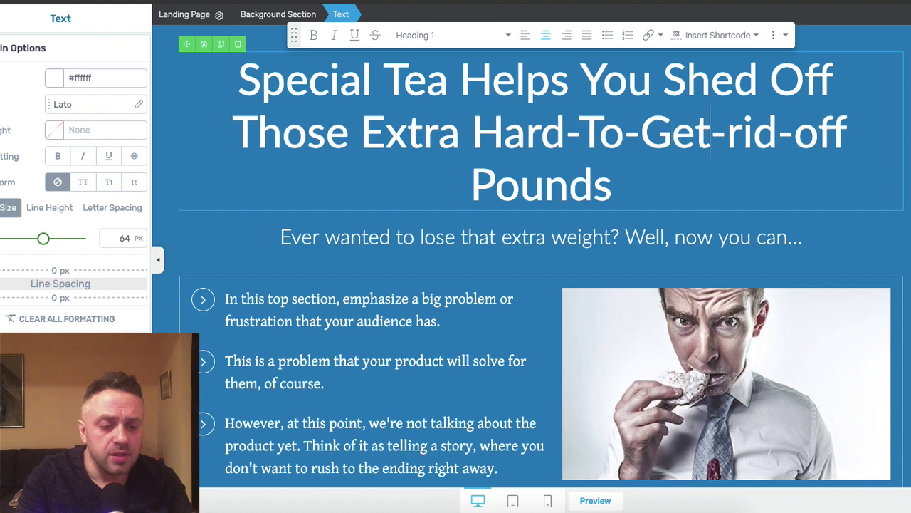
key(BackSpace)
text(R)
key(Right)
key(Right)
key(Right)
key(Right)
key(BackSpace)
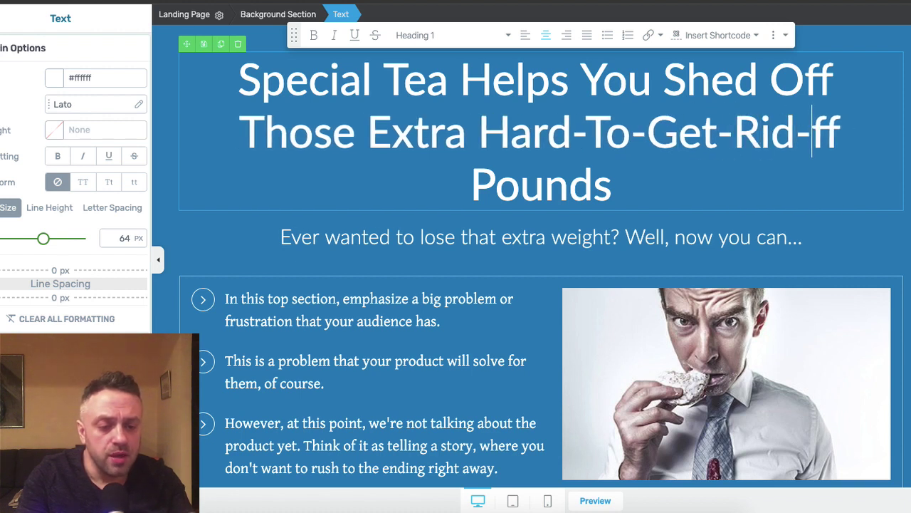
text(O)
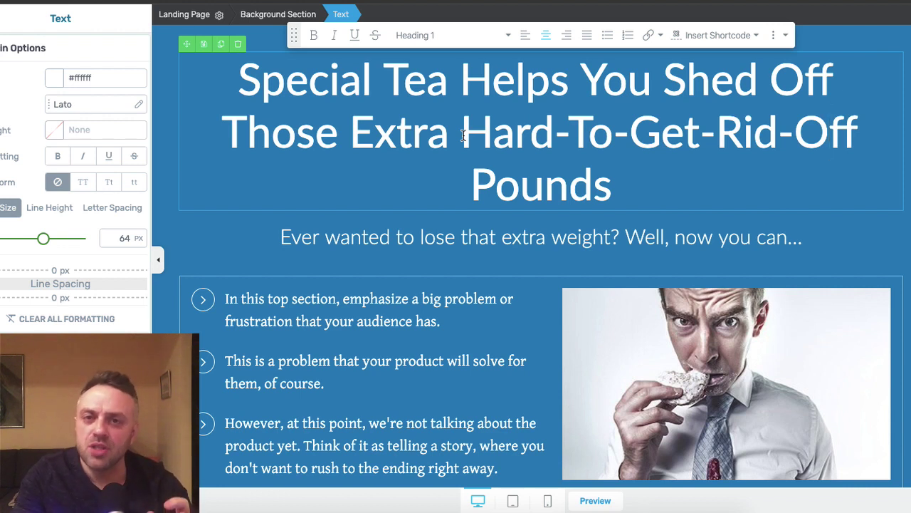
Look over the personal introduction sentence and the bullets above it, highlighting the introduction and the first bullet's text
scroll(363, 267, down, 2)
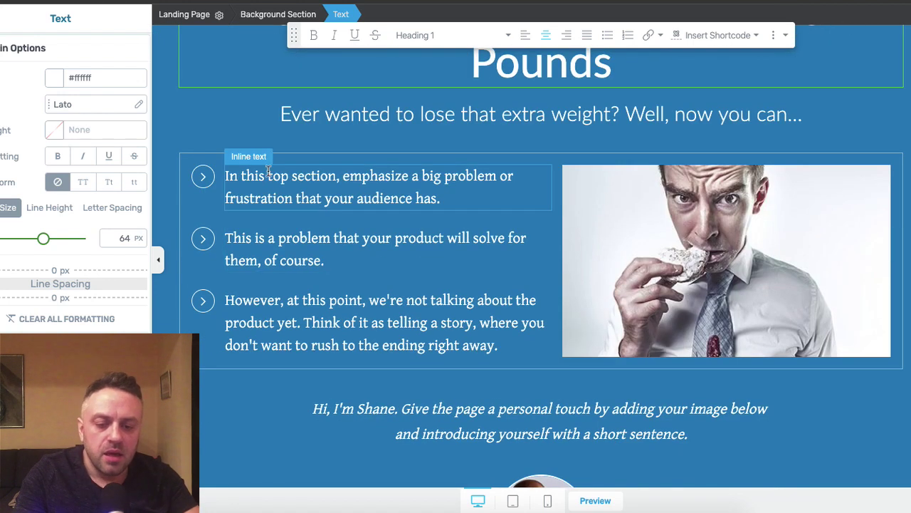
scroll(334, 191, down, 4)
scroll(334, 191, up, 2)
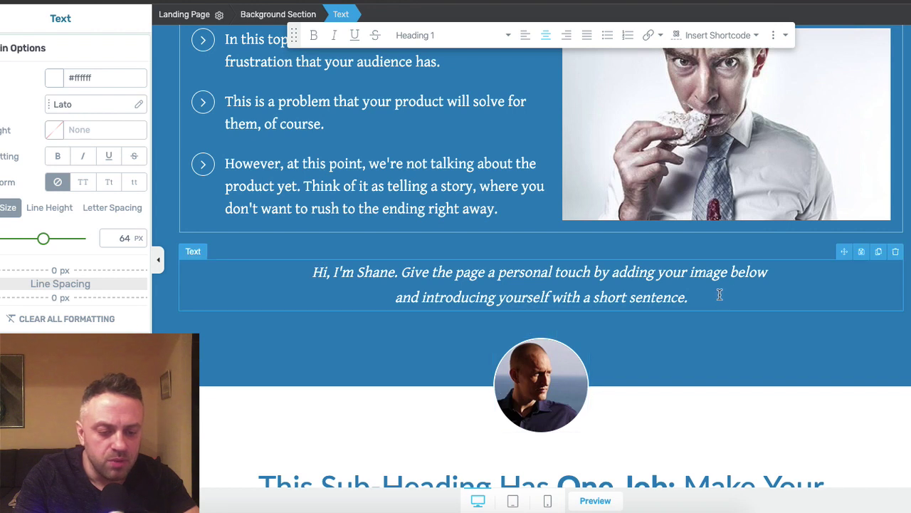
click(317, 272)
drag(314, 272, 707, 289)
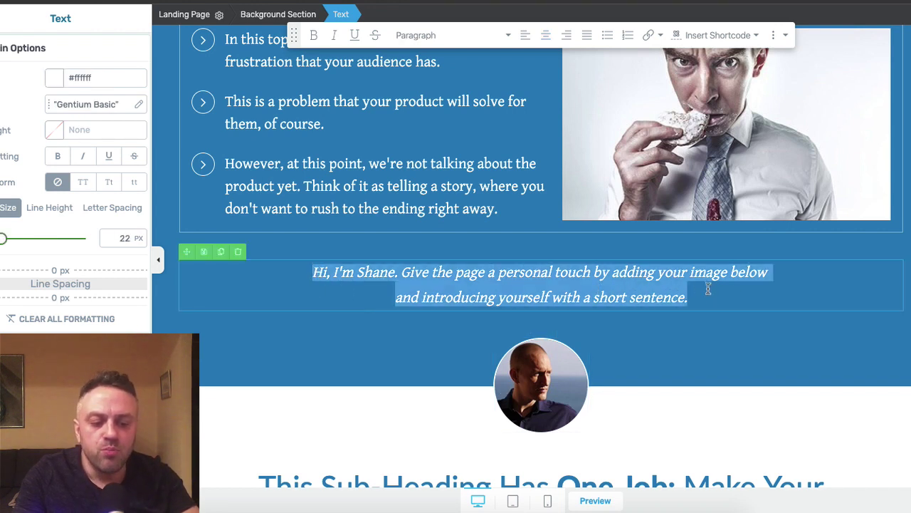
scroll(709, 288, up, 3)
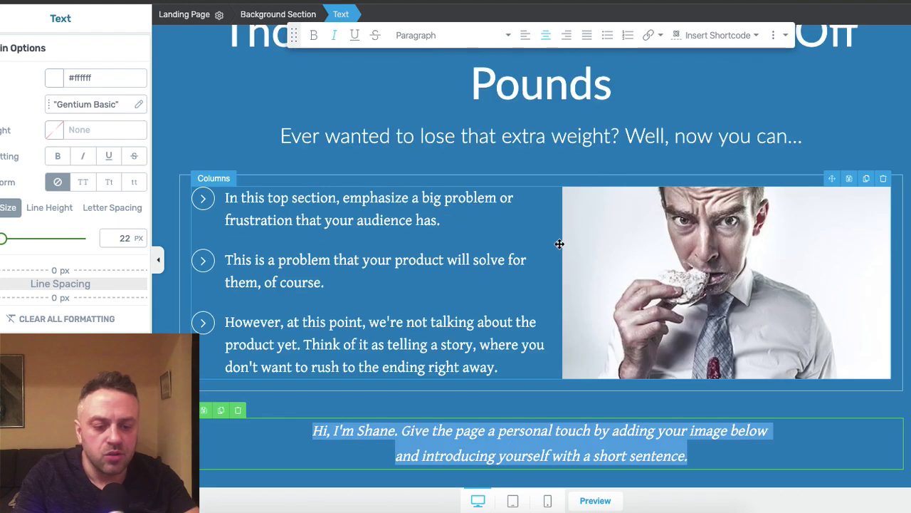
click(431, 206)
click(447, 220)
drag(447, 220, 225, 200)
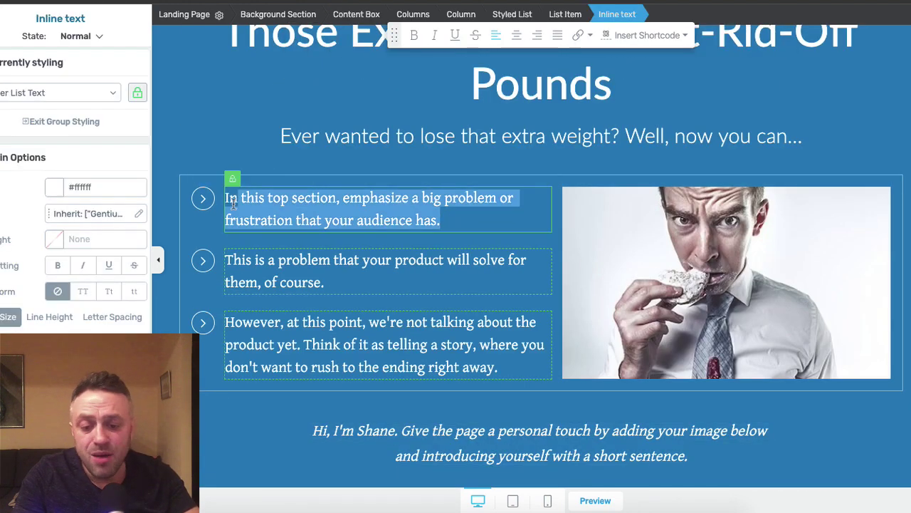
Replace the first two bullets' text with "Lose those extra pounds" and "Feel better about yourself"
text(Lo)
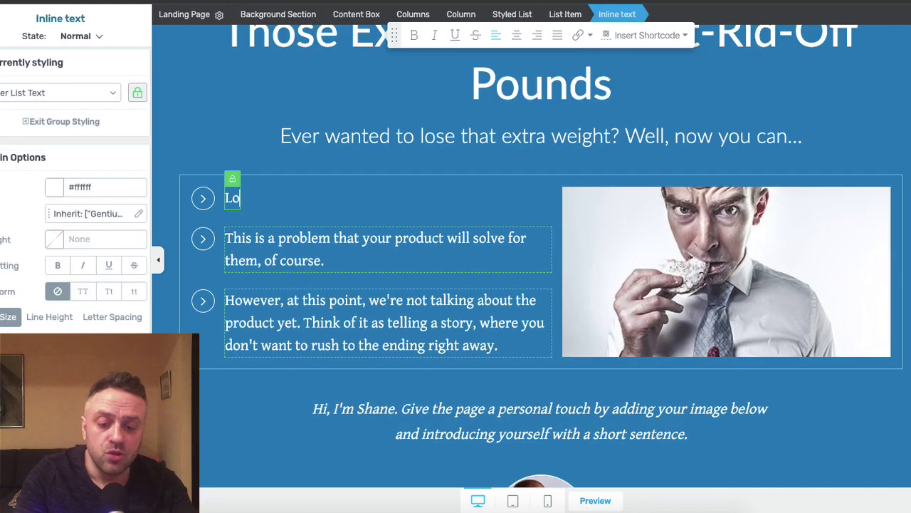
text(se those extra pounds)
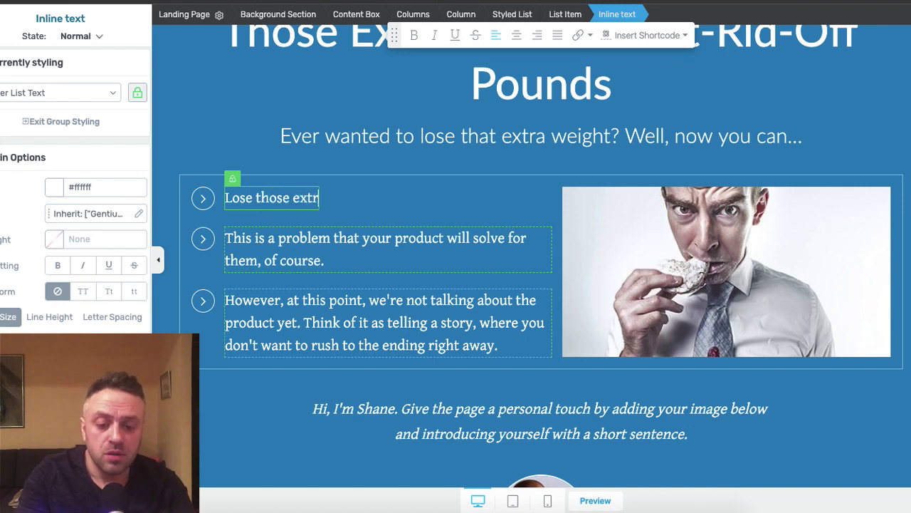
click(341, 257)
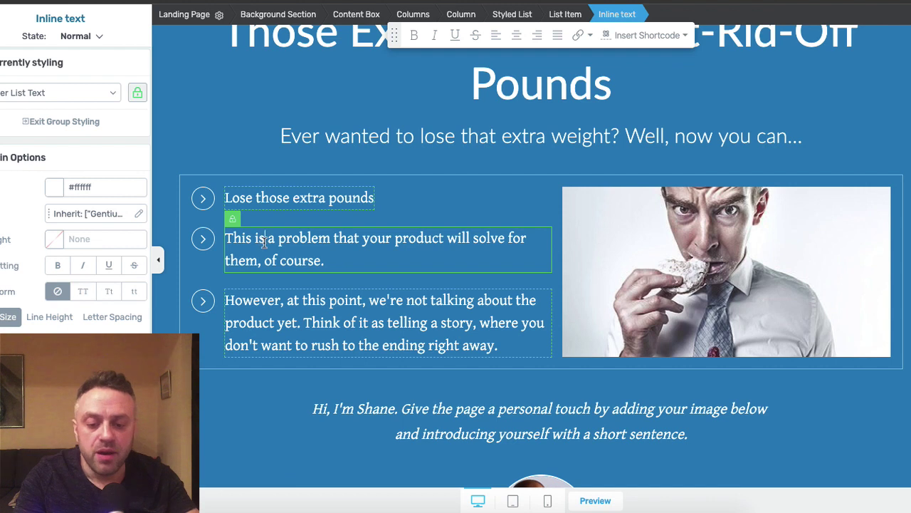
triple_click(259, 241)
text(Feel bett)
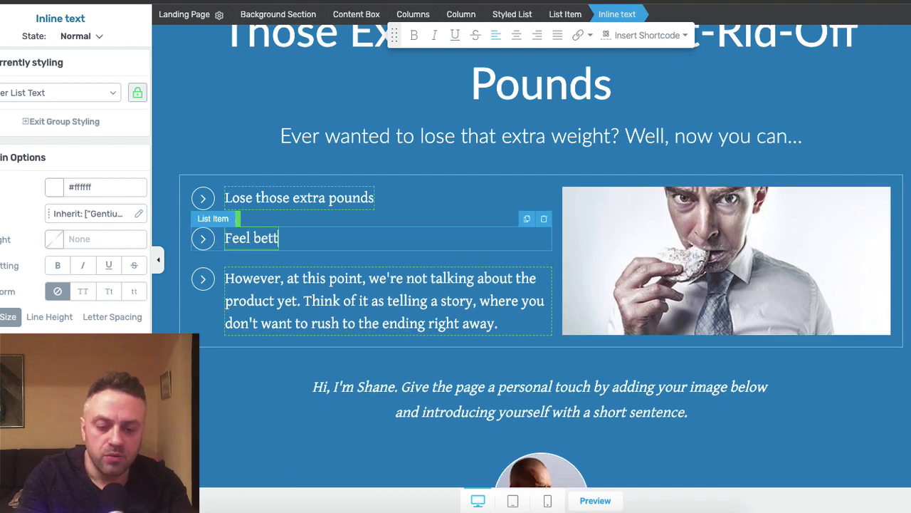
text(er about yourself)
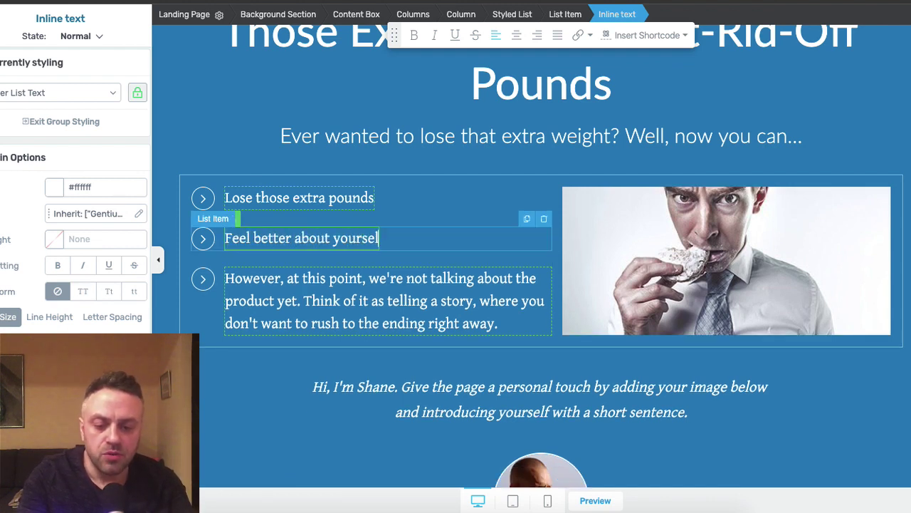
Replace the third bullet's text with "Live longer and healthier"
click(410, 301)
drag(511, 320, 225, 278)
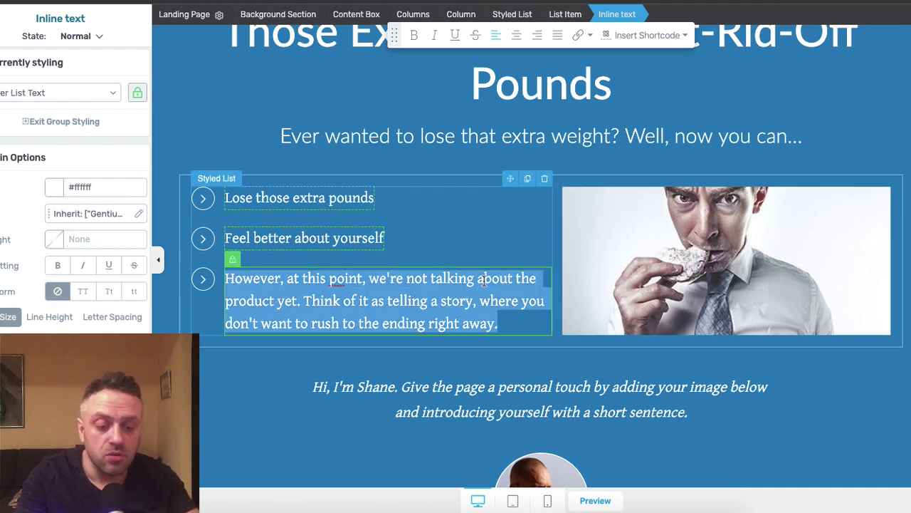
click(507, 320)
drag(520, 325, 229, 281)
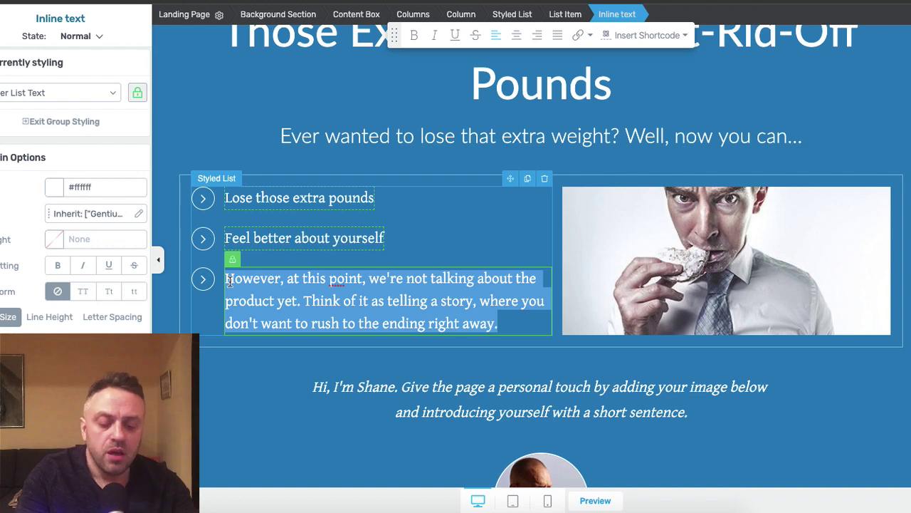
text(Live)
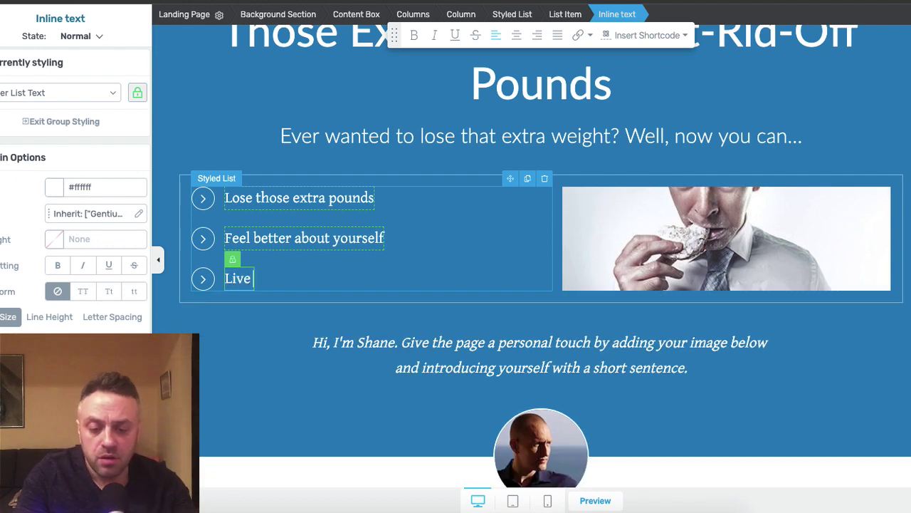
text( longer and he)
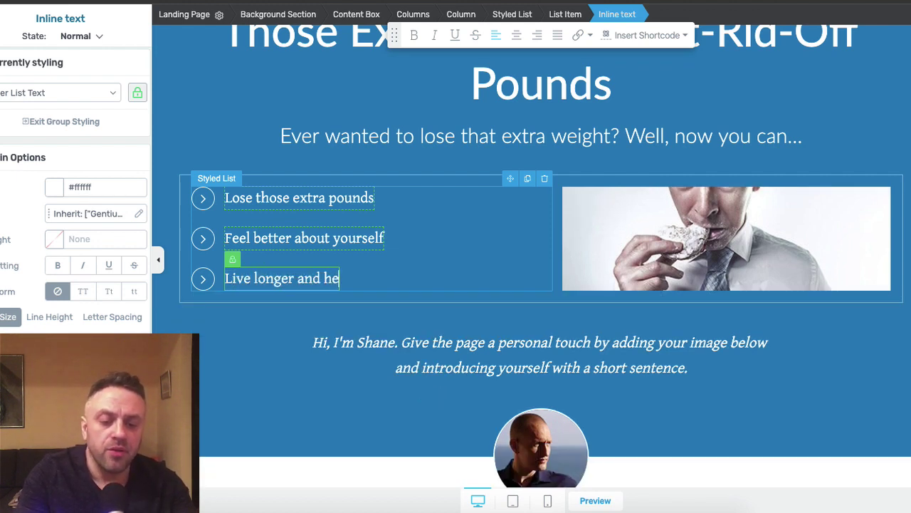
text(althier)
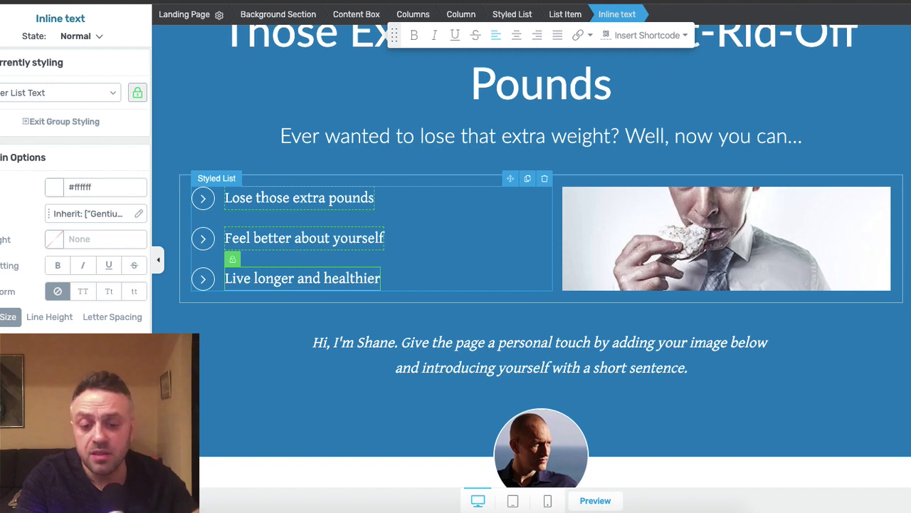
click(352, 136)
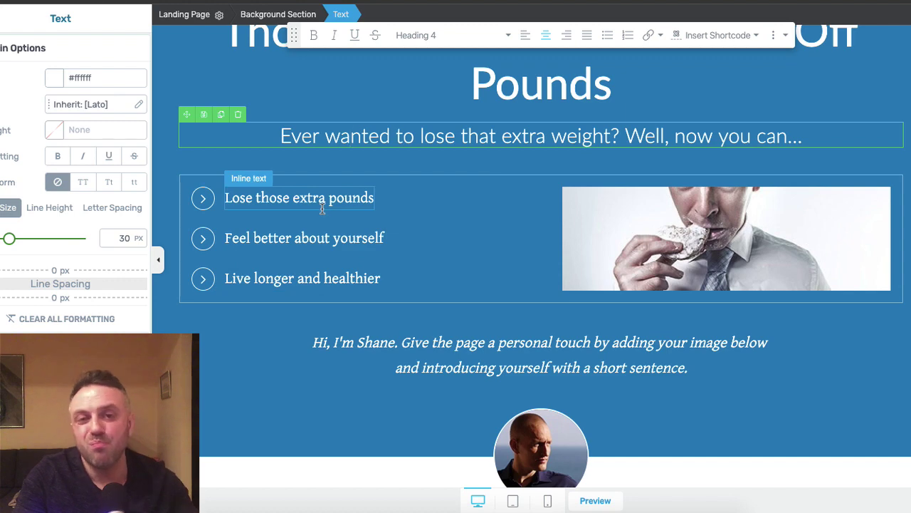
Delete the round portrait image and the personal introduction text beneath the bullet list
scroll(322, 208, down, 2)
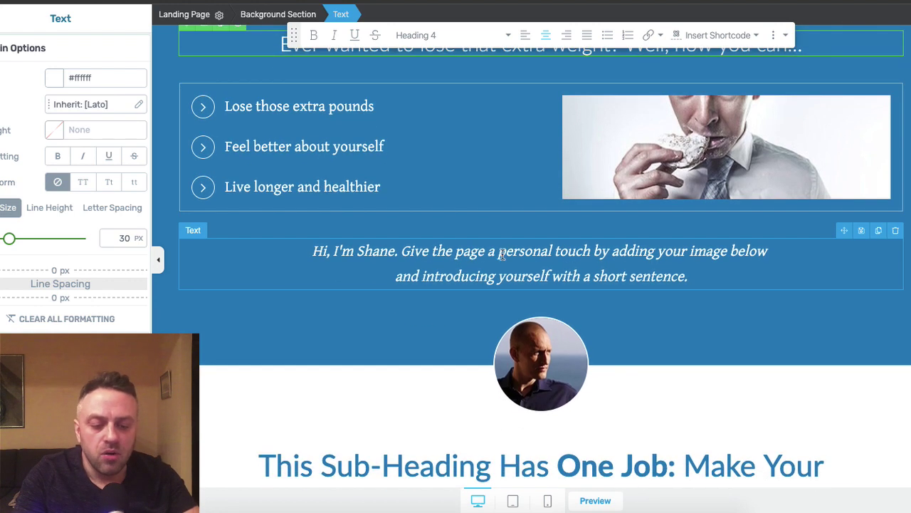
click(509, 252)
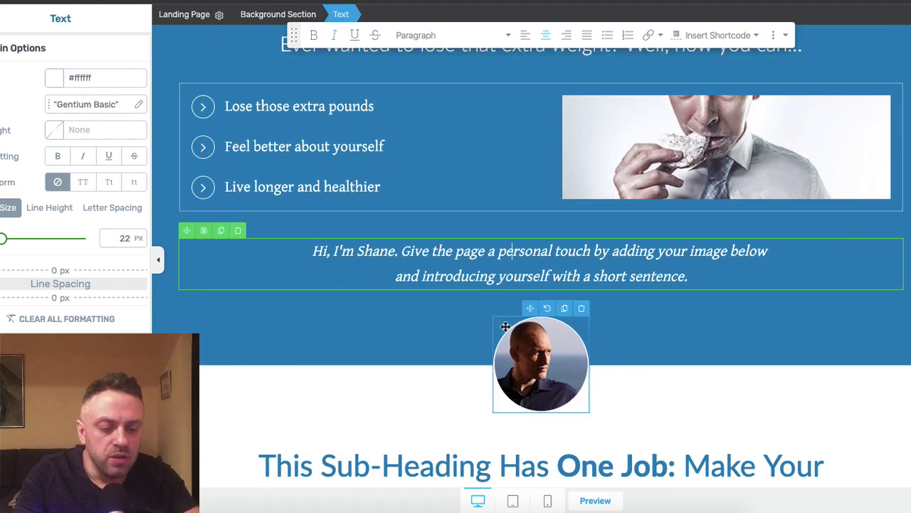
click(562, 375)
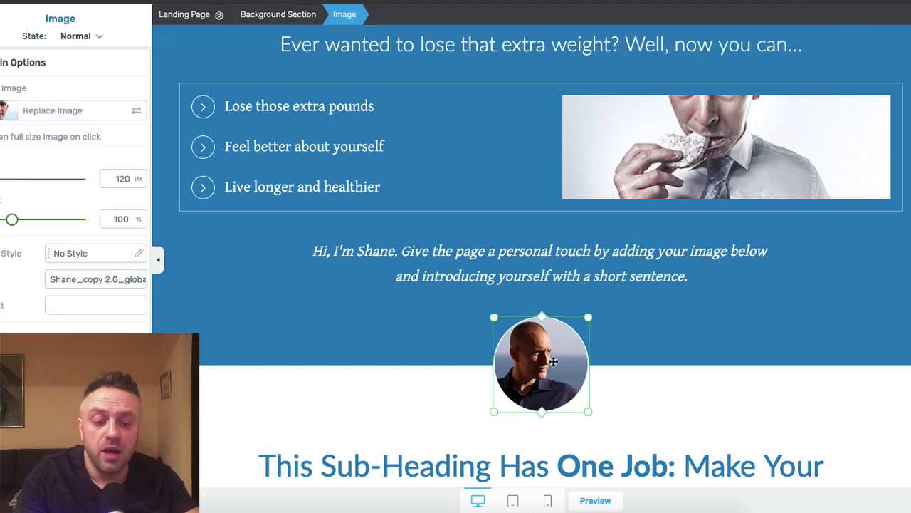
click(582, 307)
click(577, 257)
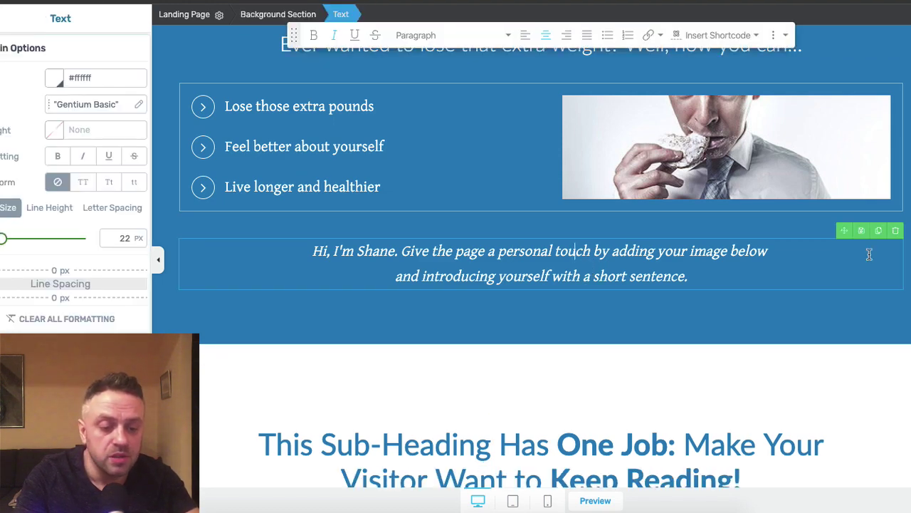
click(896, 232)
Replace the first sub-heading below the blue section with "I tried everything for weight loss and nothing worked!"
scroll(523, 206, down, 5)
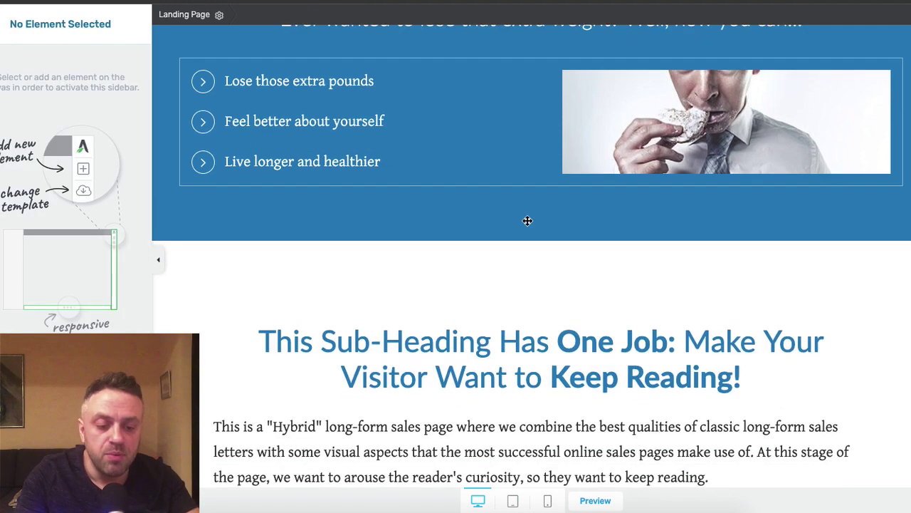
click(309, 151)
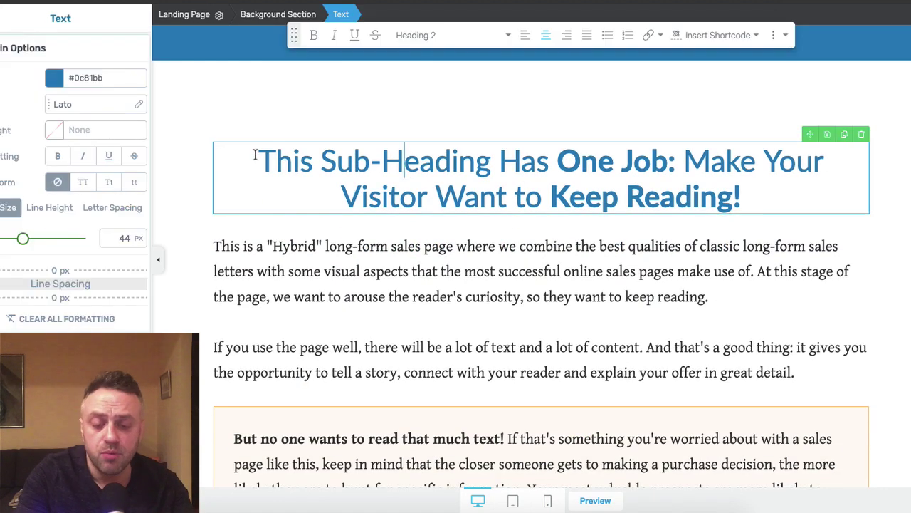
click(258, 160)
drag(258, 160, 773, 192)
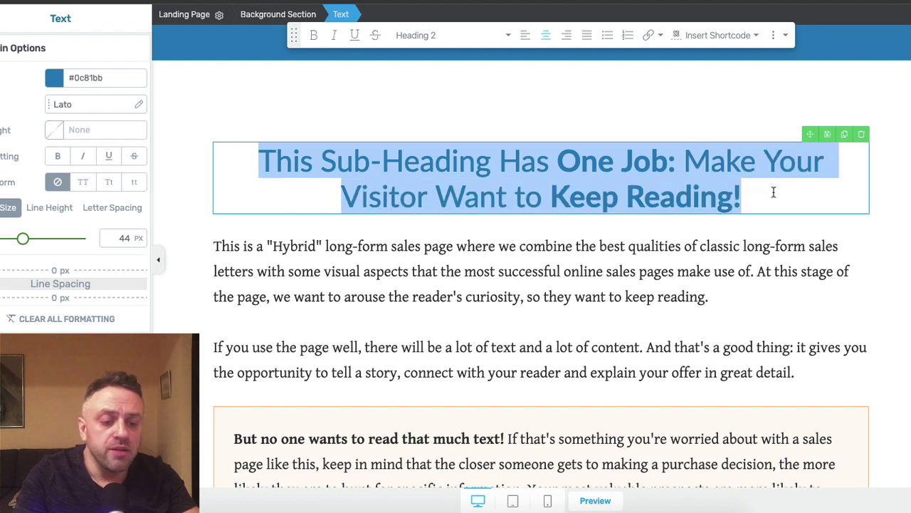
key(BackSpace)
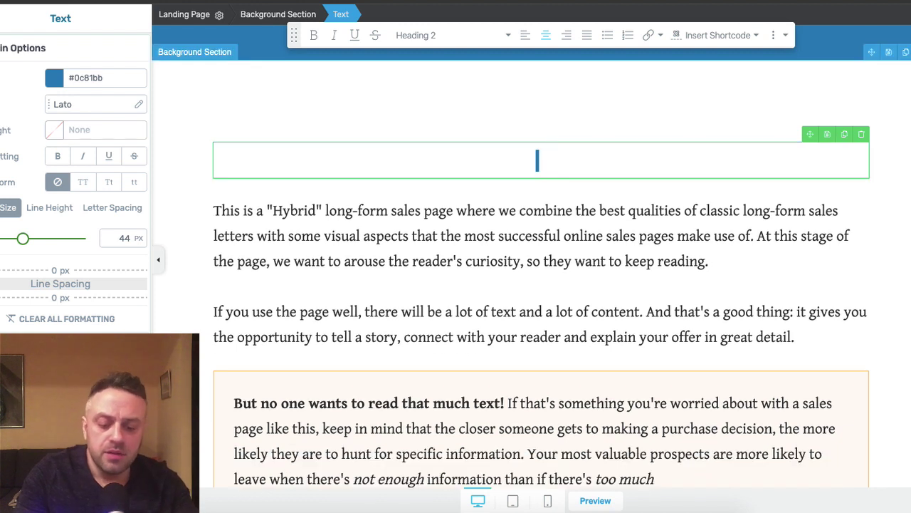
text(I tried everything )
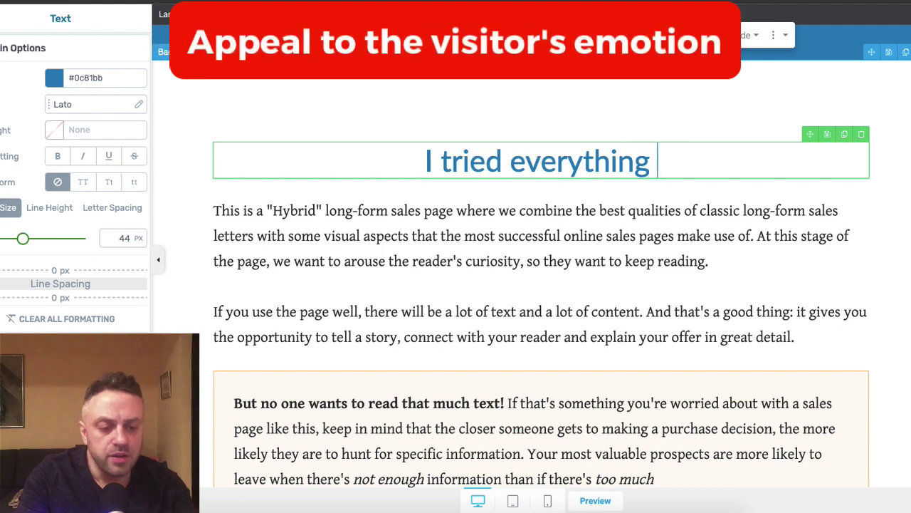
text(for weight loss a)
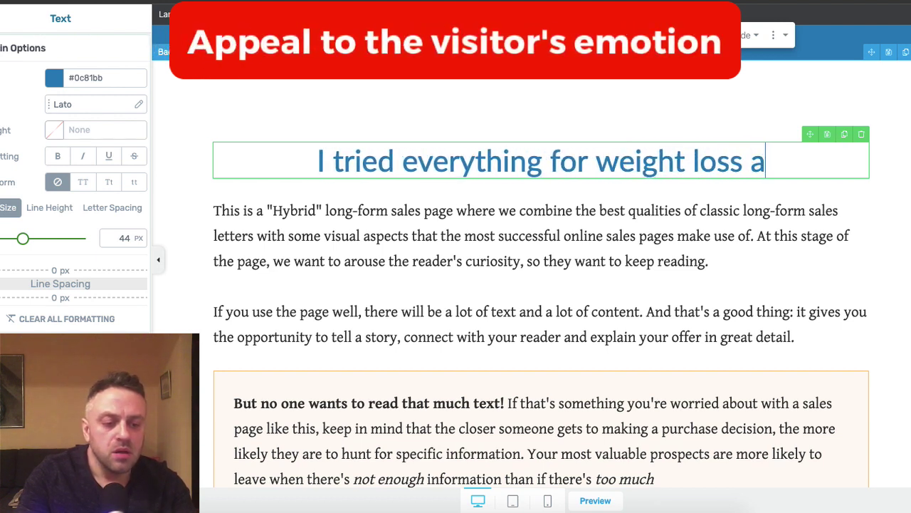
text(nd nothing worked!)
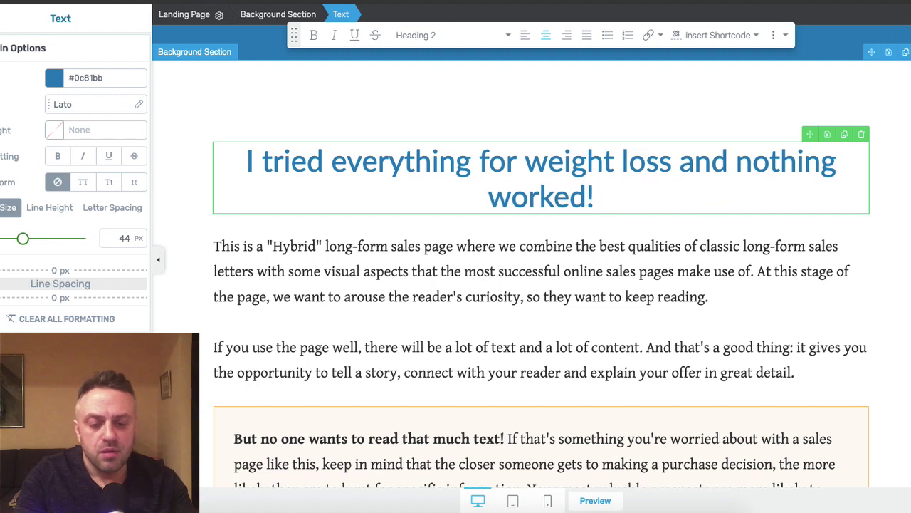
Break the sub-heading so that "nothing worked!" sits on its own second line
key(Return)
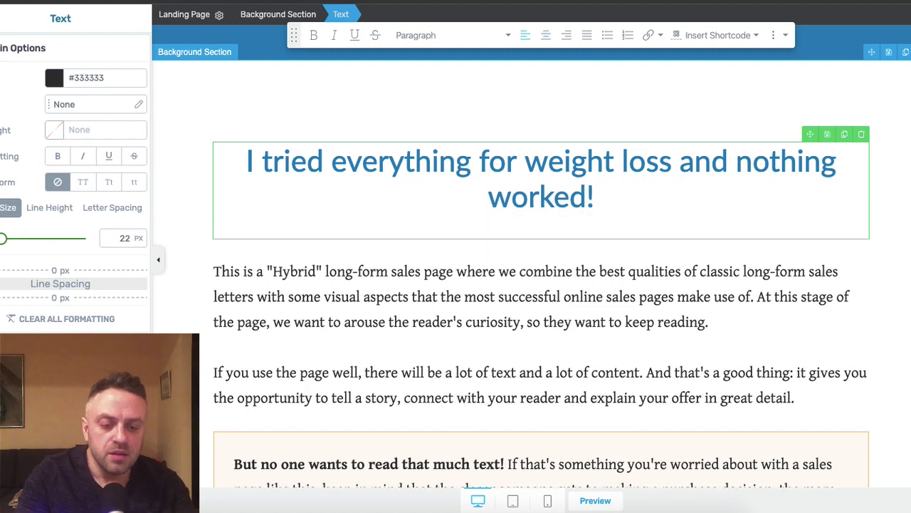
key(BackSpace)
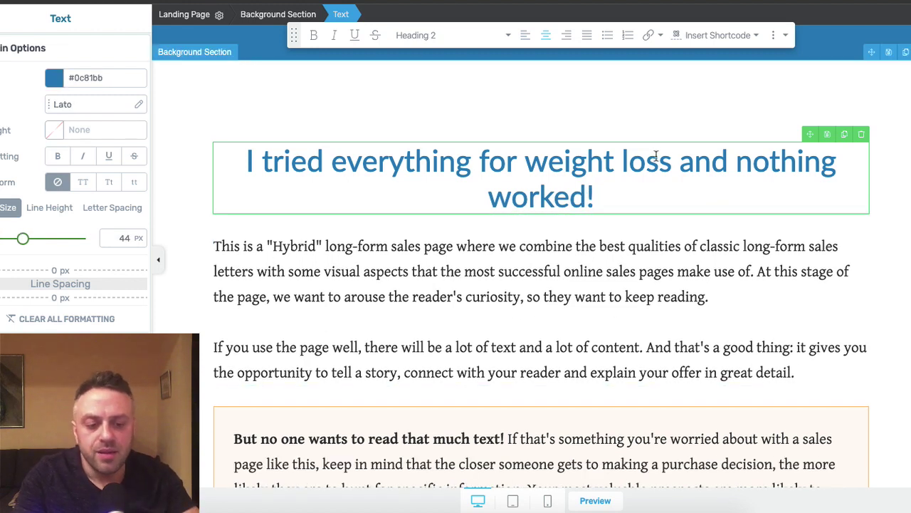
click(737, 162)
key(shift+Return)
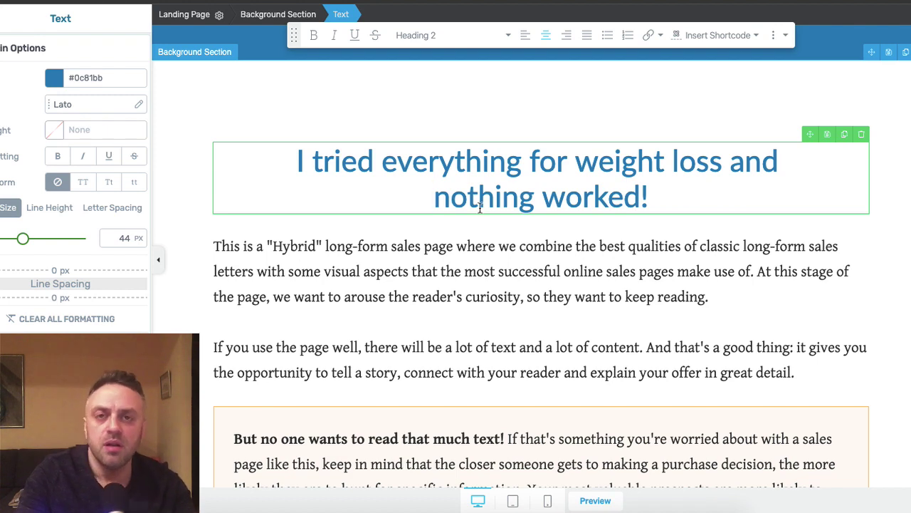
Replace the two paragraphs under the sub-heading with "I saw my mom after 2 years of being abroad..." and start a new line
click(350, 286)
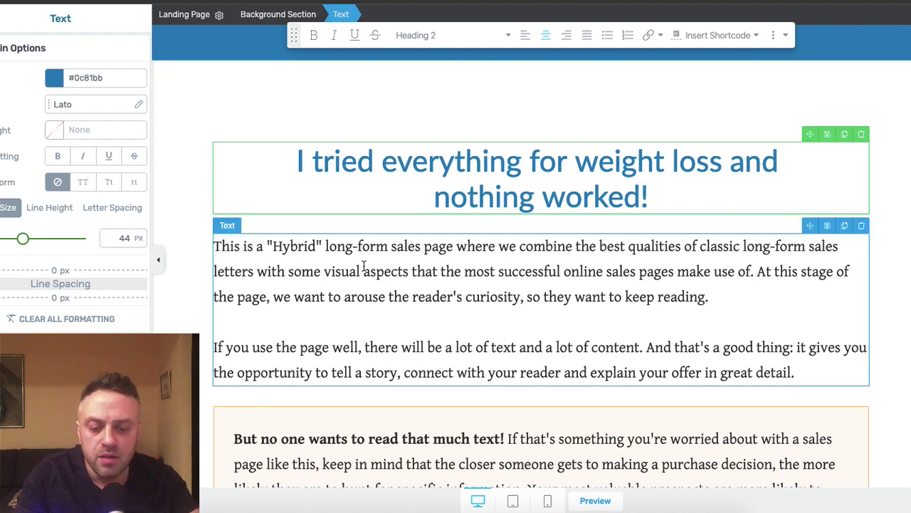
scroll(362, 263, down, 2)
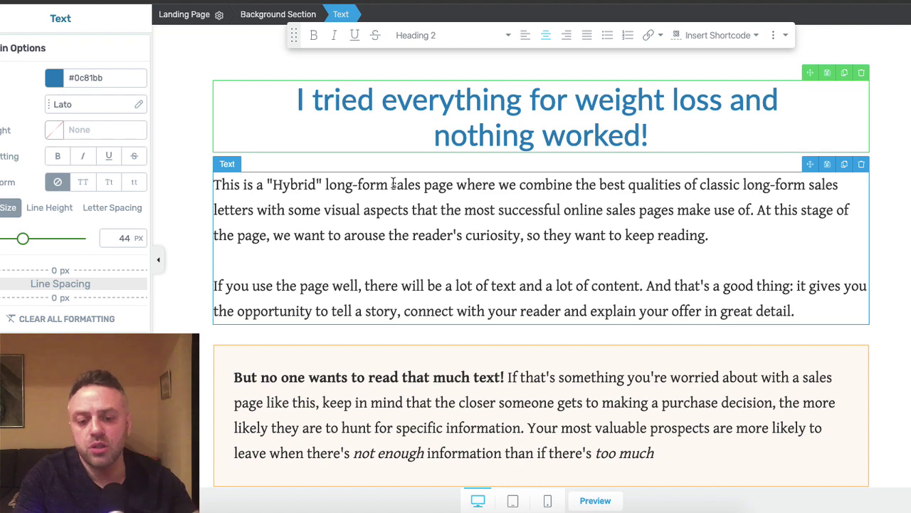
drag(807, 309, 216, 187)
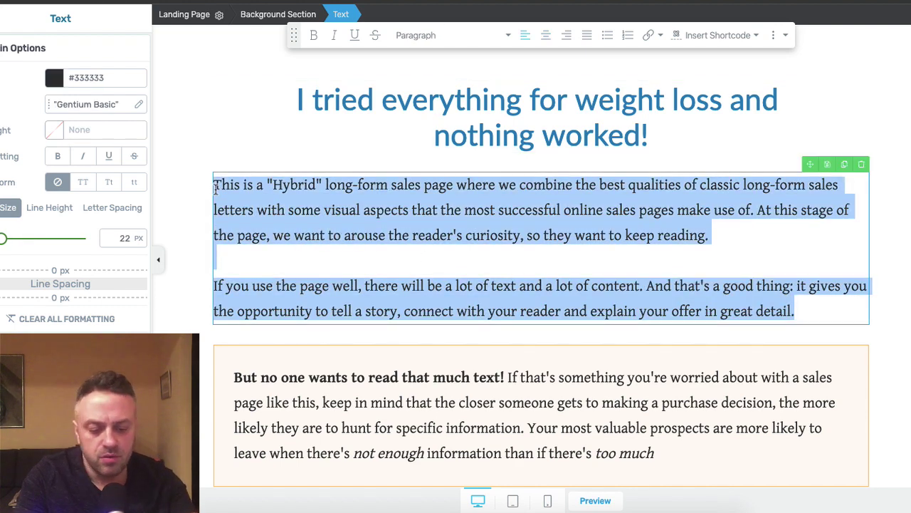
key(BackSpace)
key(BackSpace)
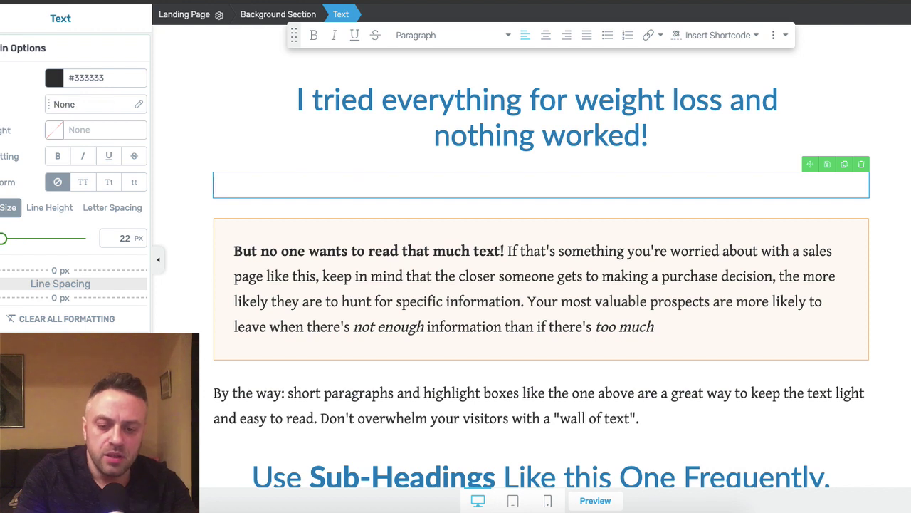
text(I saw my mom )
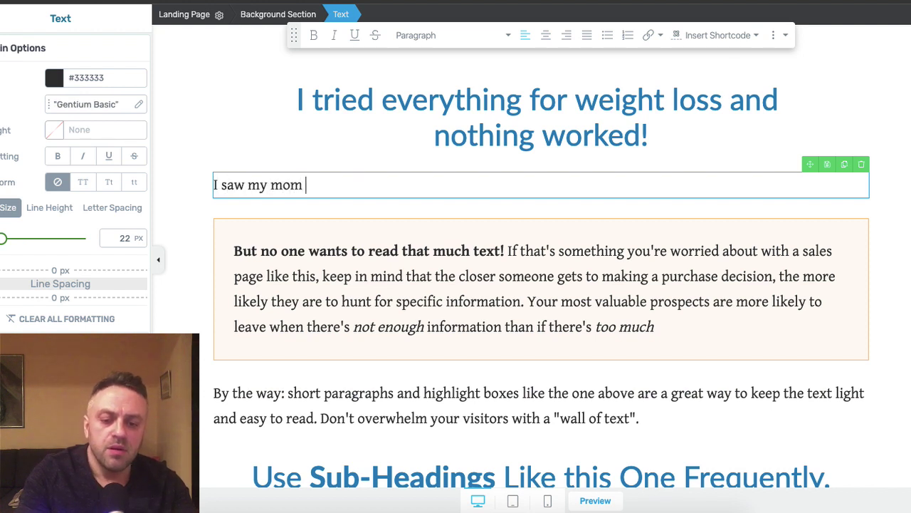
text(after 2 y)
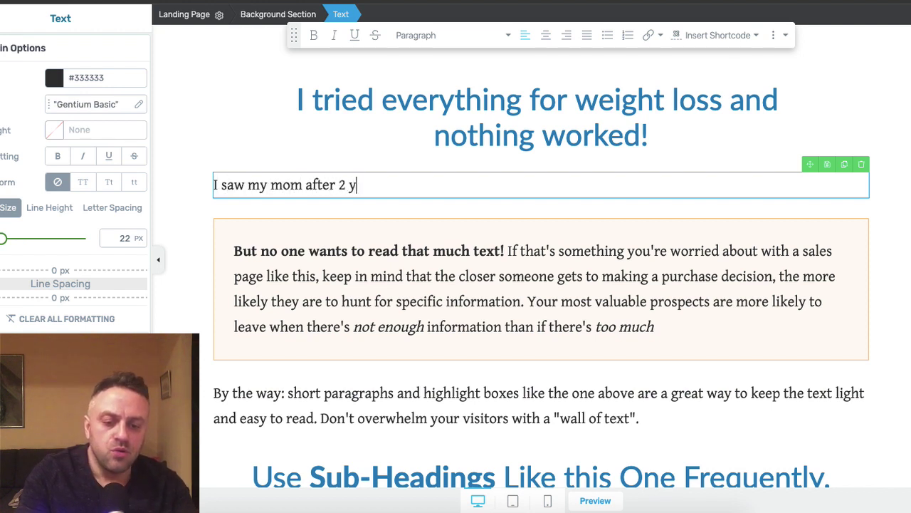
text(ears of being a)
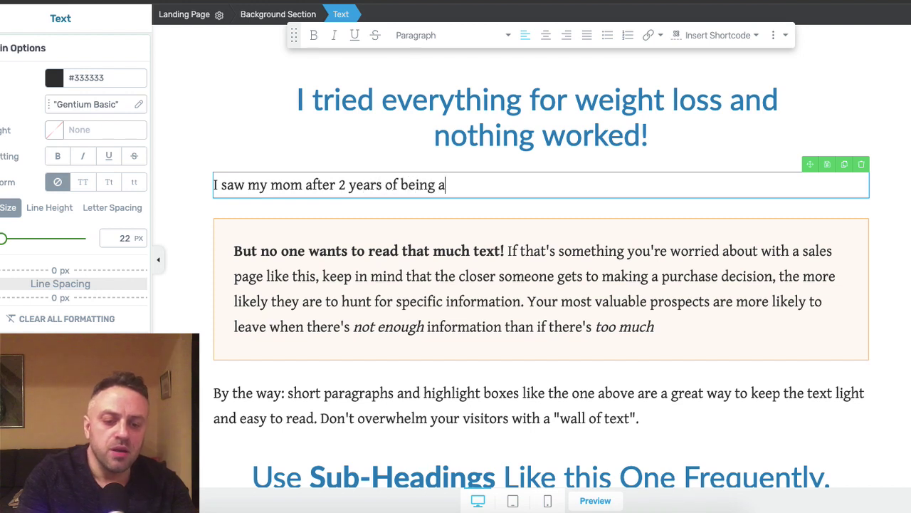
text(broad...)
key(Return)
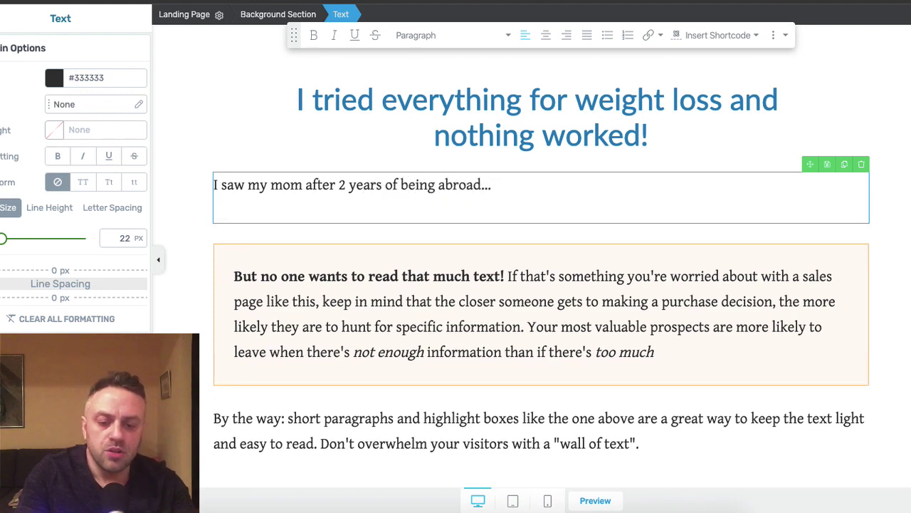
text(The)
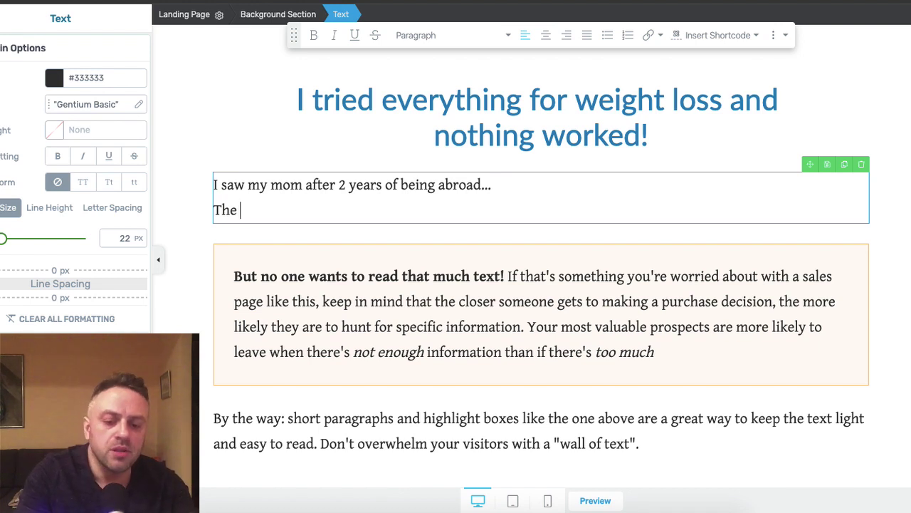
key(BackSpace)
key(BackSpace)
key(BackSpace)
key(BackSpace)
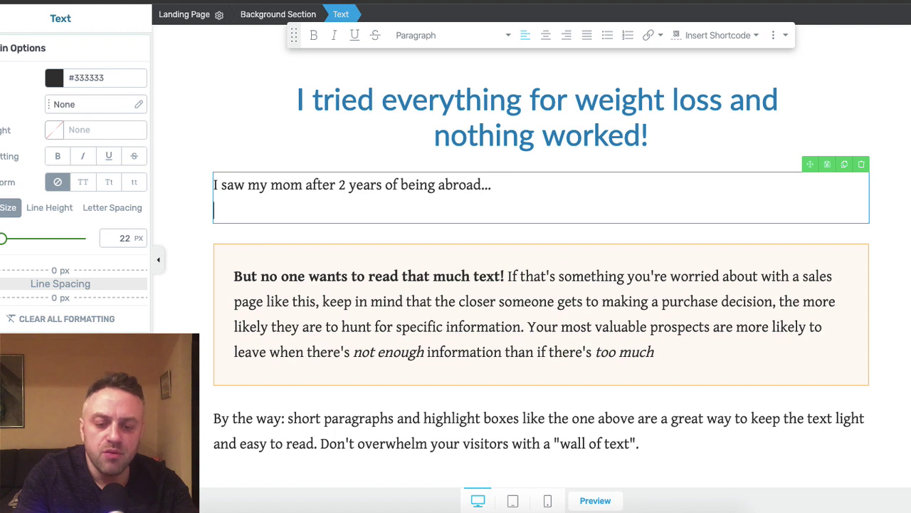
Write "Even before she had a chance to greet me, she looked me and said, "Wow you're fat!"" as the story's second line
text(Even before)
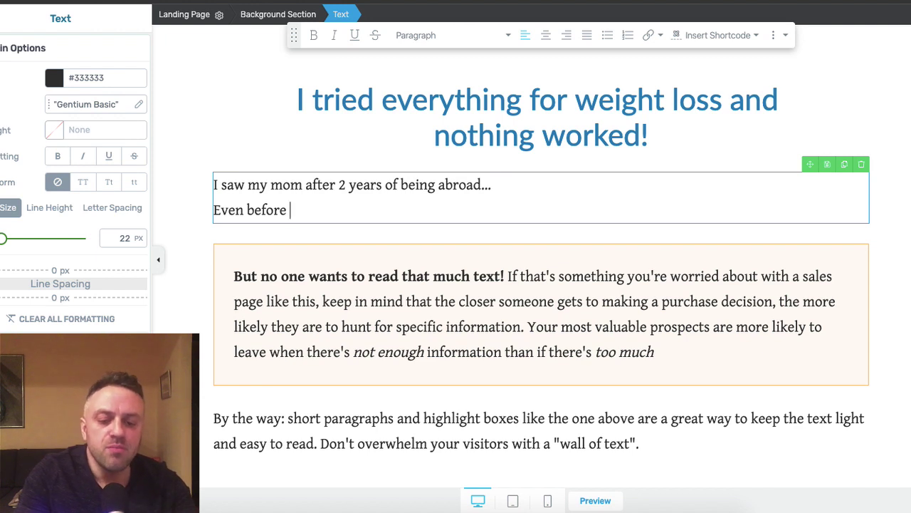
text( she gre)
key(BackSpace)
key(BackSpace)
key(BackSpace)
text(h)
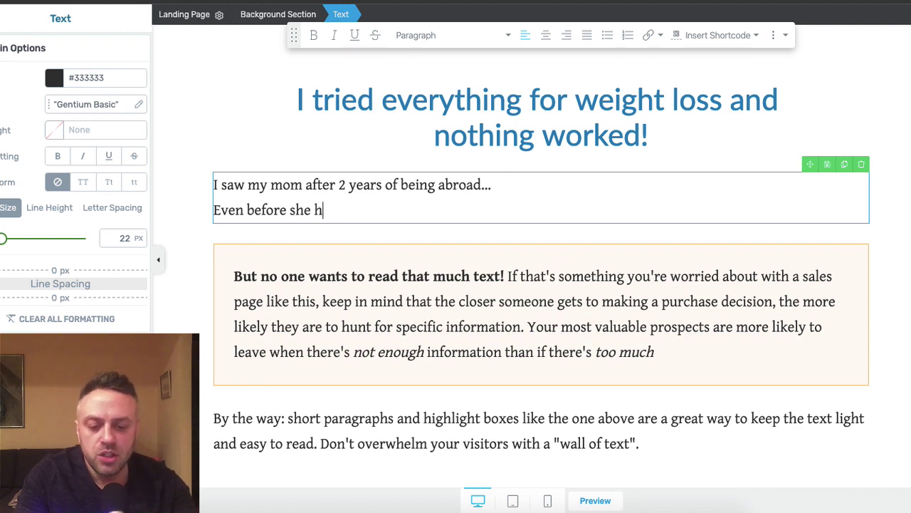
text(ad a chance to gree)
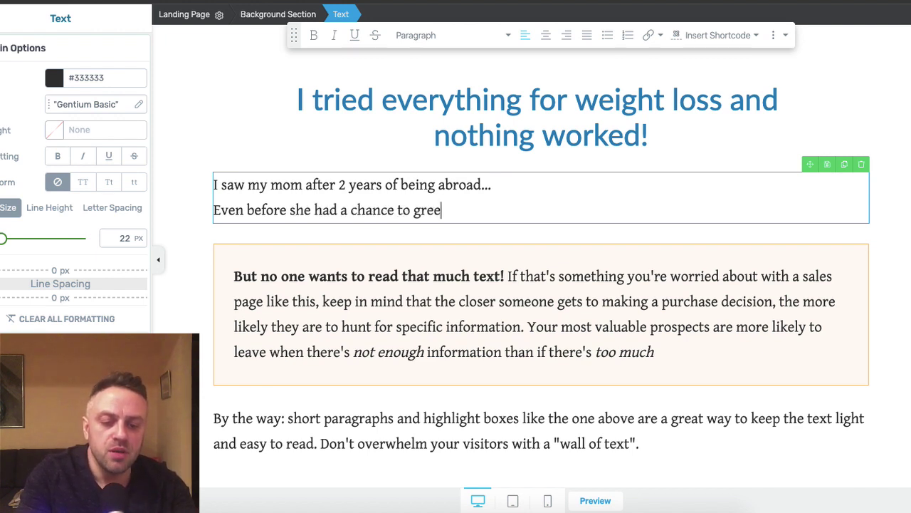
text(t me, she l)
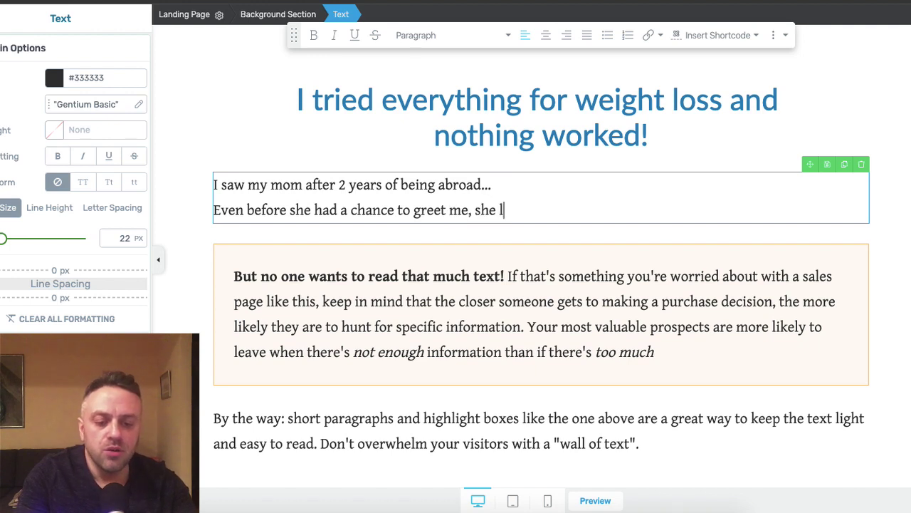
text(ooked me and said)
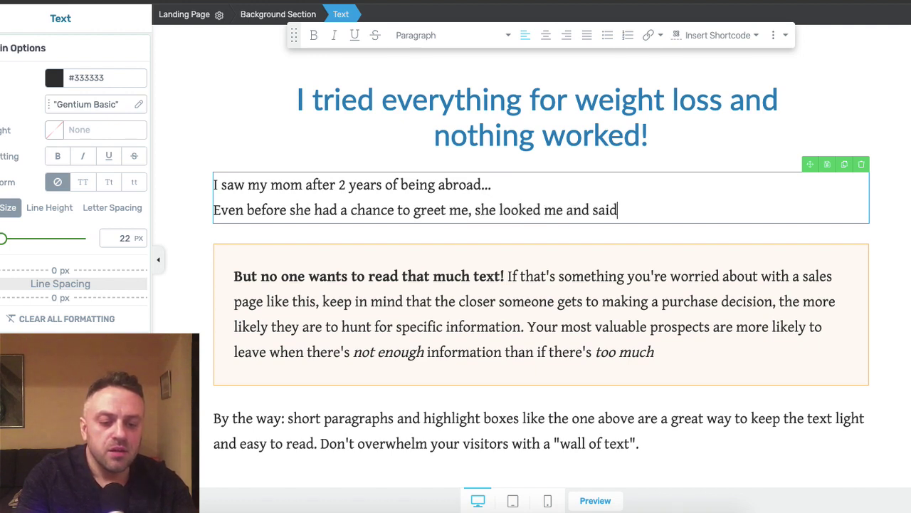
text(, "Wow you're)
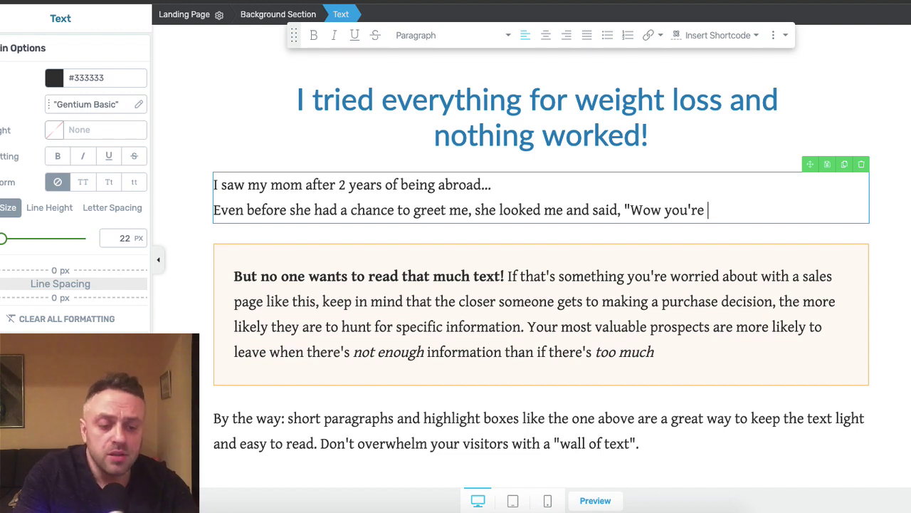
text(y)
key(BackSpace)
text(fat!)
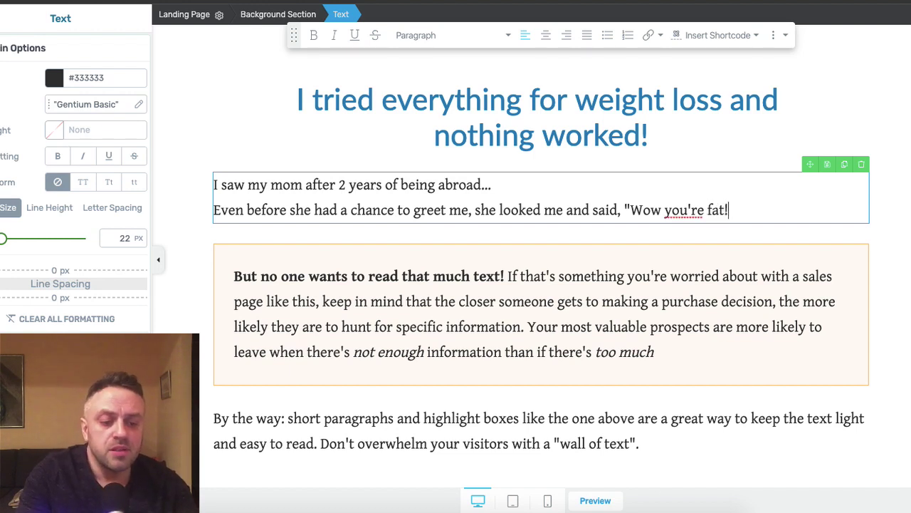
text(")
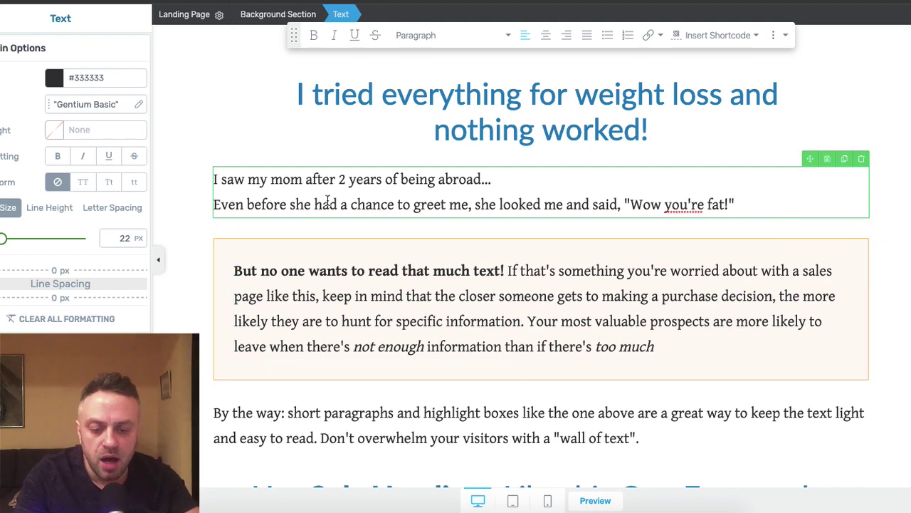
Replace the "Use Sub-Headings Like this One Frequently" sub-heading with "Until I discovered this special "Affiliate Tea""
scroll(342, 257, down, 2)
scroll(332, 207, up, 2)
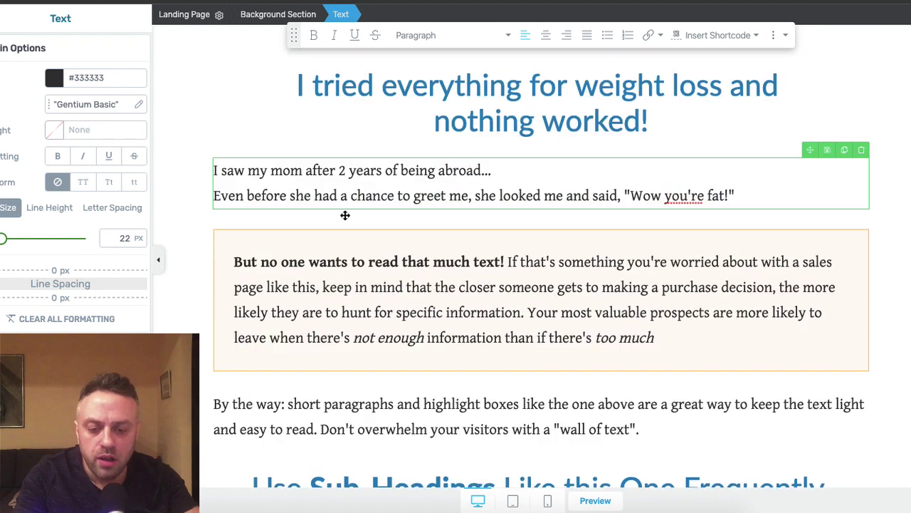
click(298, 287)
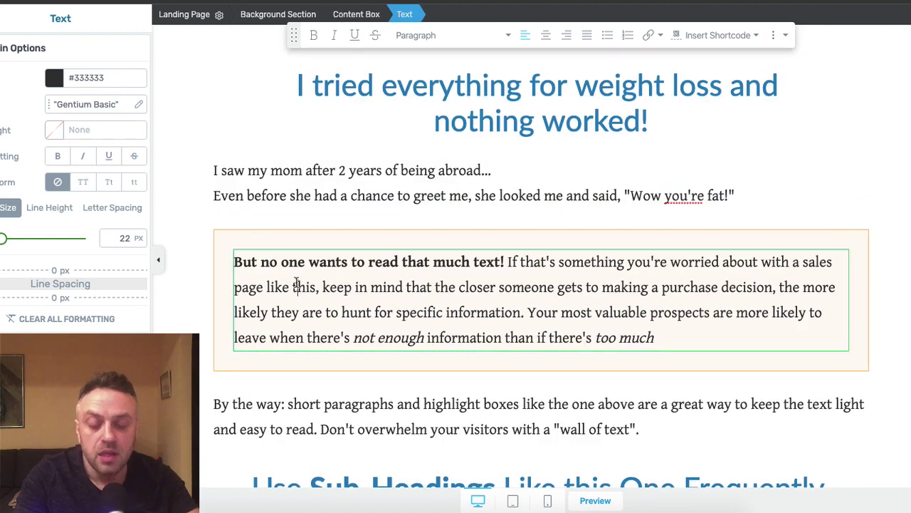
scroll(296, 281, down, 3)
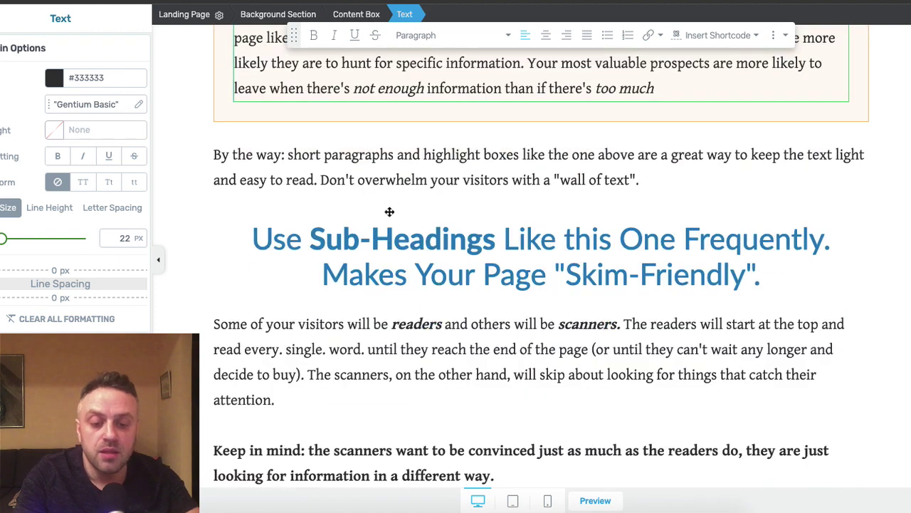
click(394, 239)
drag(252, 235, 773, 271)
scroll(772, 271, up, 6)
scroll(772, 271, down, 6)
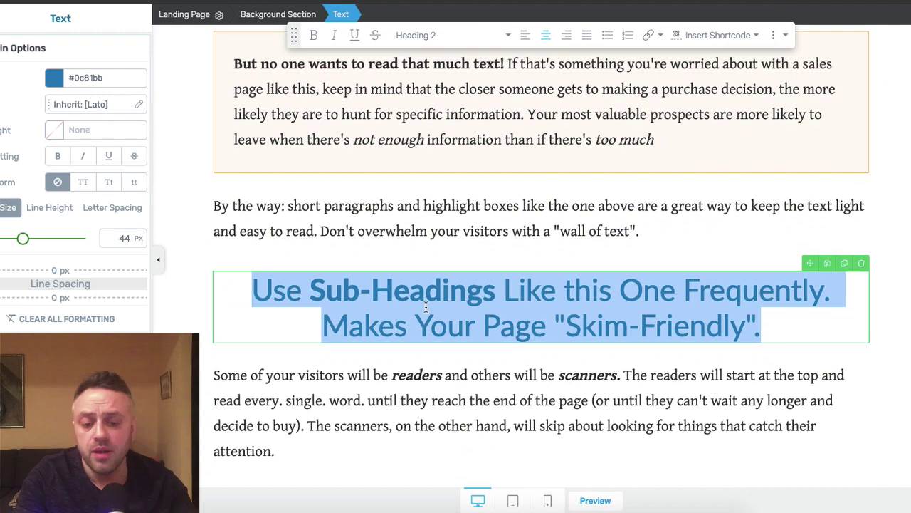
text(Un)
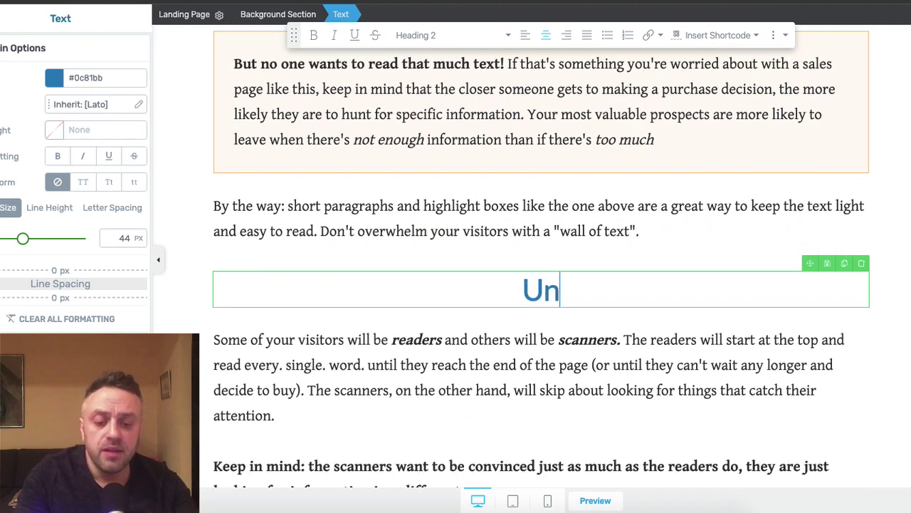
text(til I discoverd)
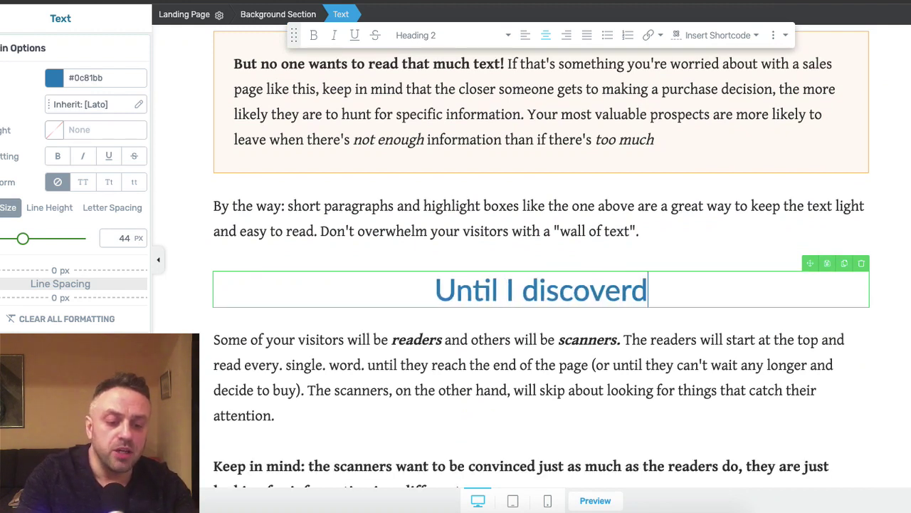
key(BackSpace)
text(ed this )
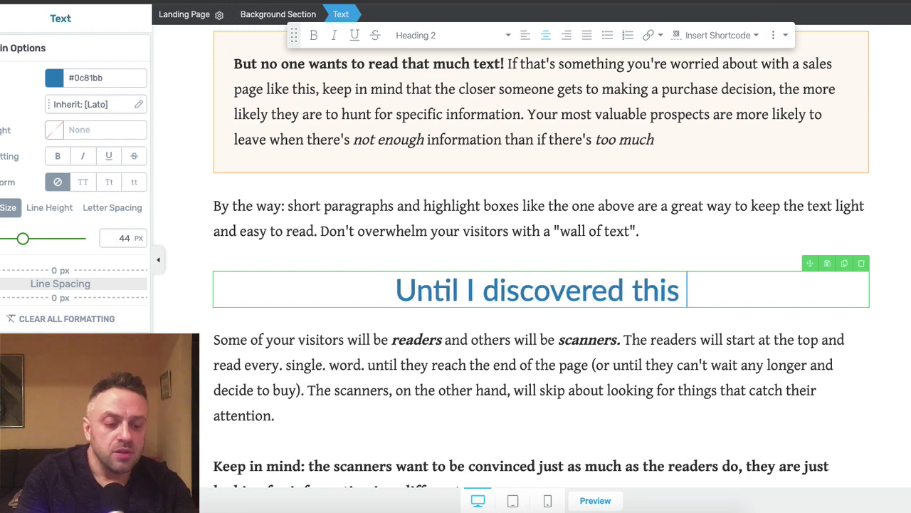
text(special "Affi)
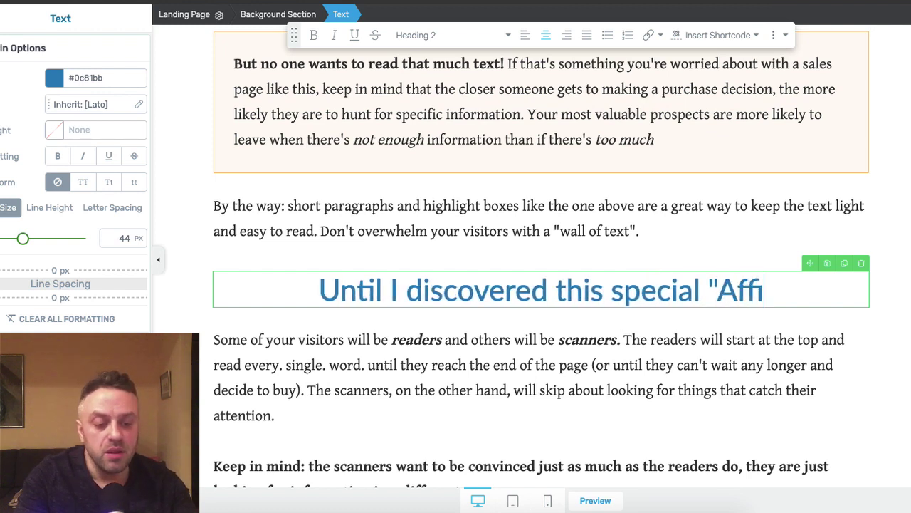
text(liate Tea")
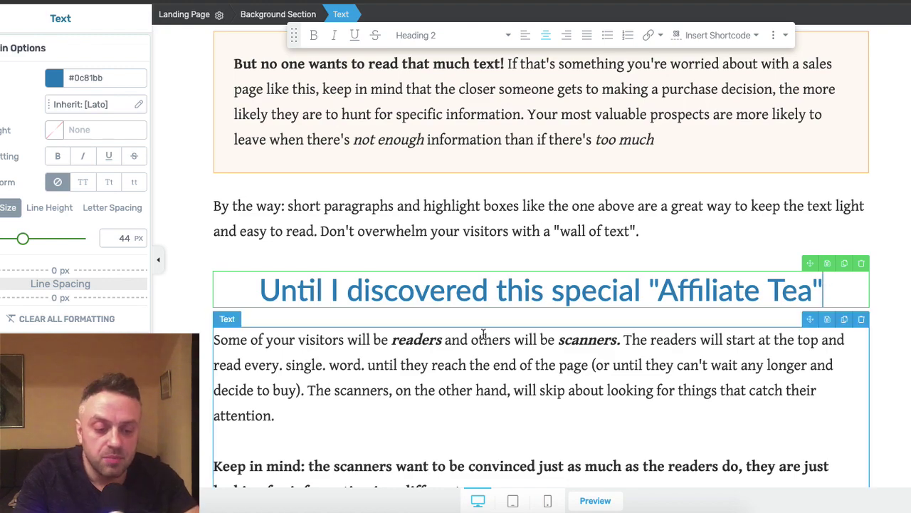
Examine the template sections below the new sub-heading: the dark rapport section, the storytelling text, the image section and the lists
scroll(524, 320, down, 8)
scroll(483, 334, up, 3)
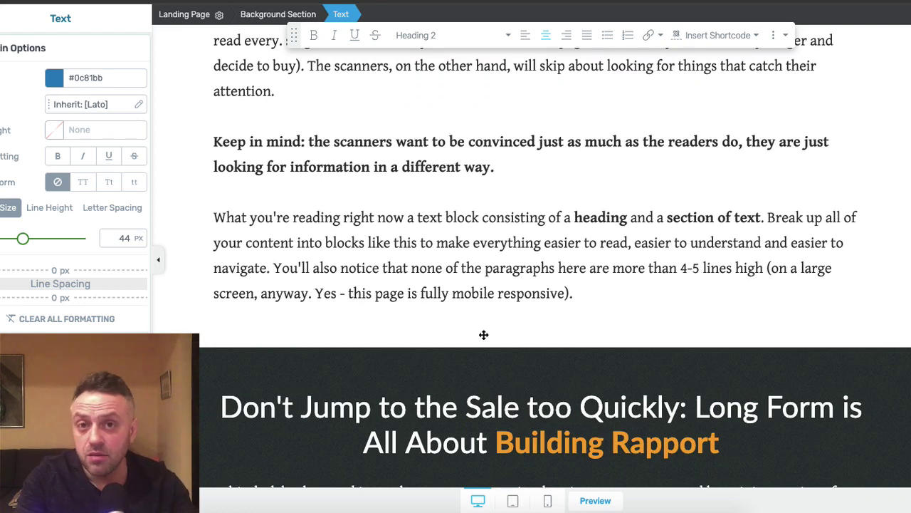
scroll(483, 335, down, 3)
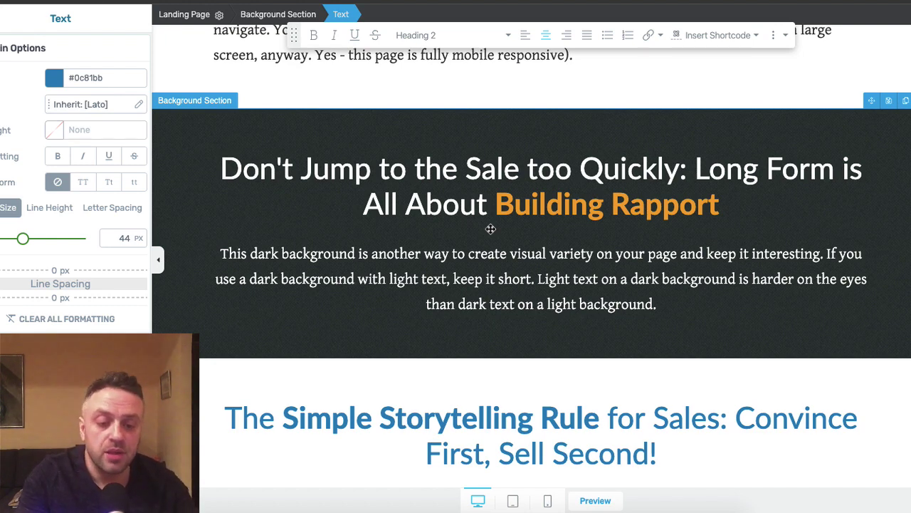
scroll(386, 264, down, 5)
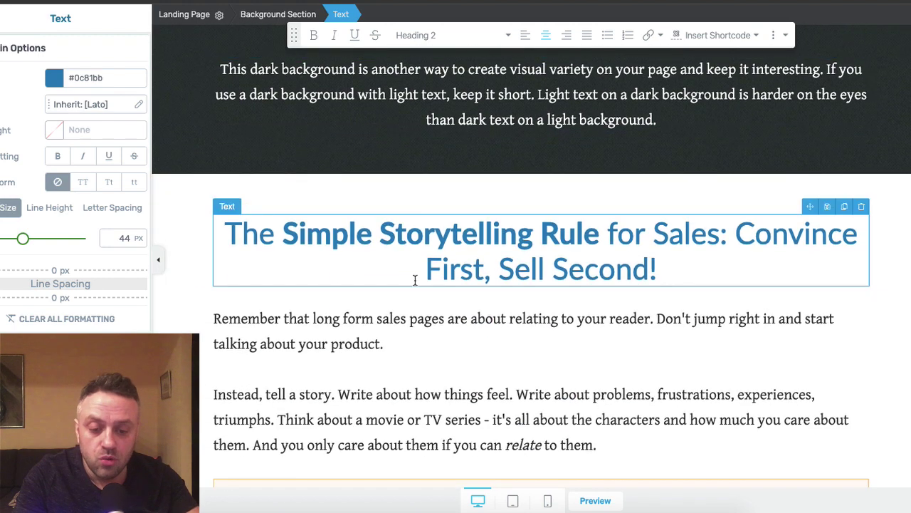
scroll(413, 279, down, 10)
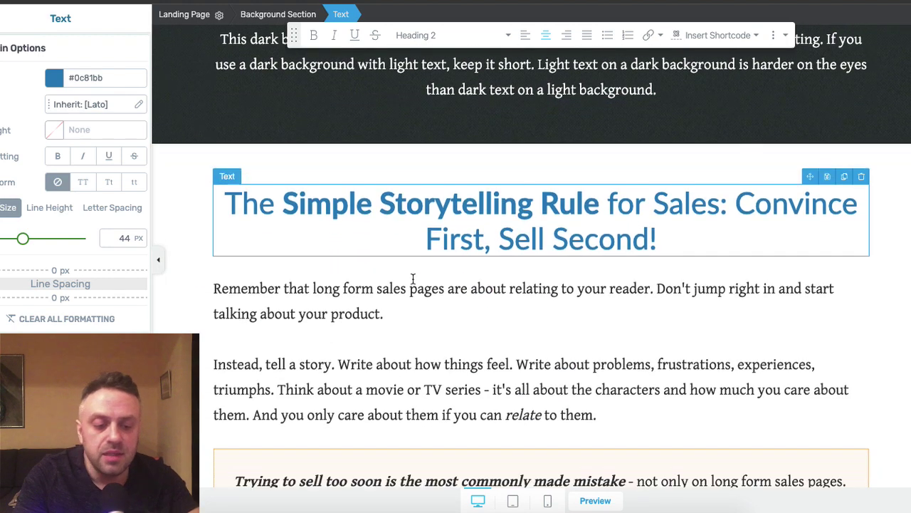
scroll(413, 278, up, 2)
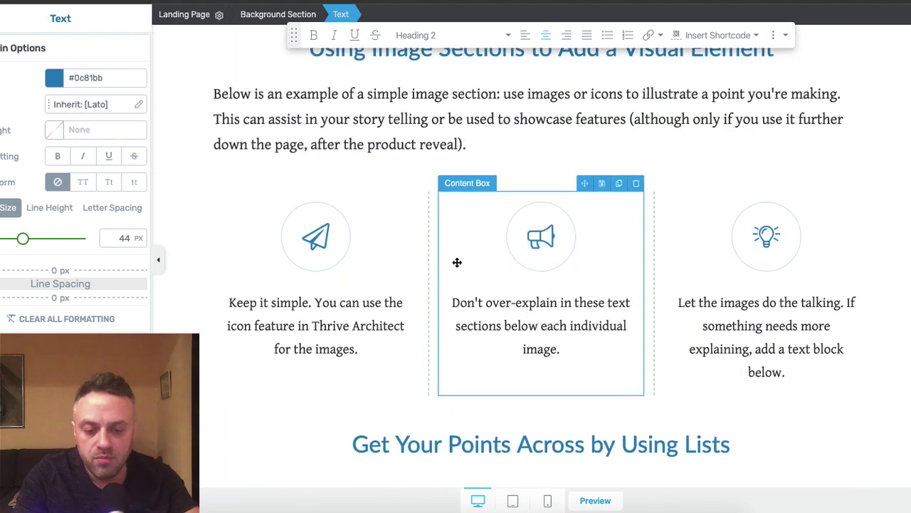
scroll(498, 242, up, 3)
scroll(370, 352, down, 3)
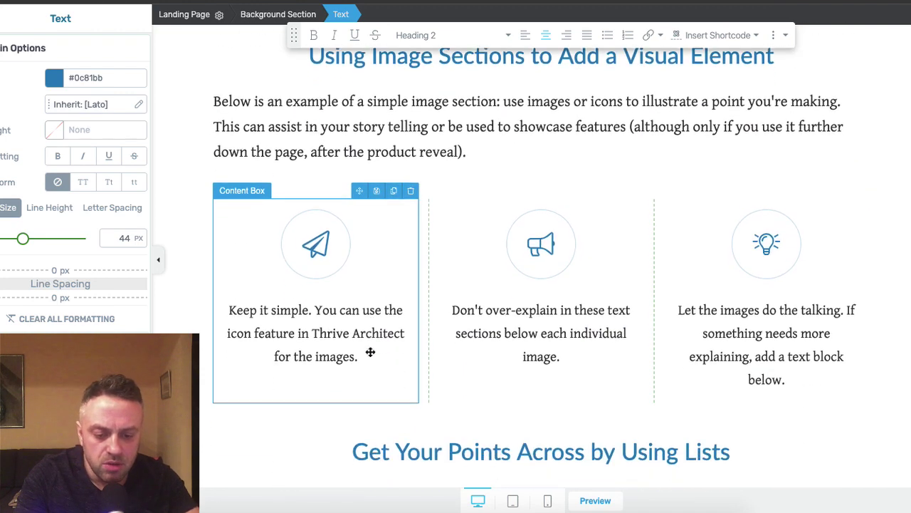
scroll(692, 298, down, 5)
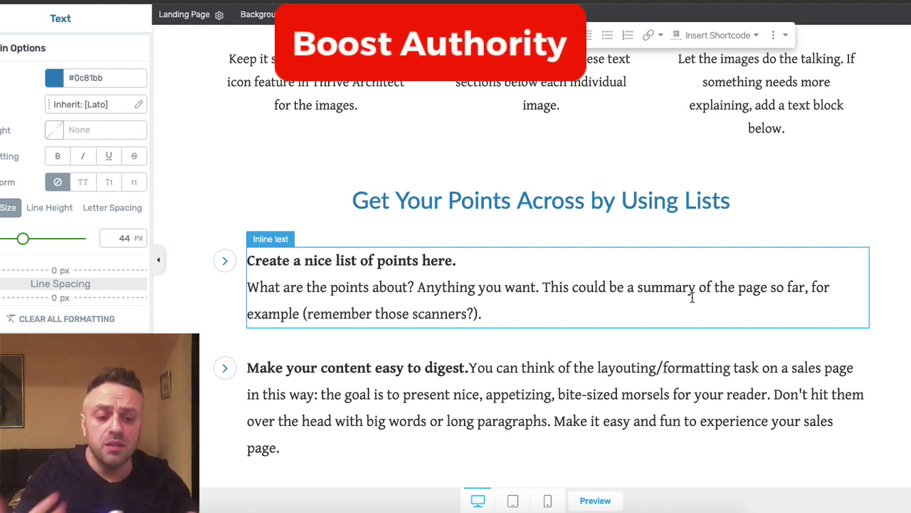
click(518, 191)
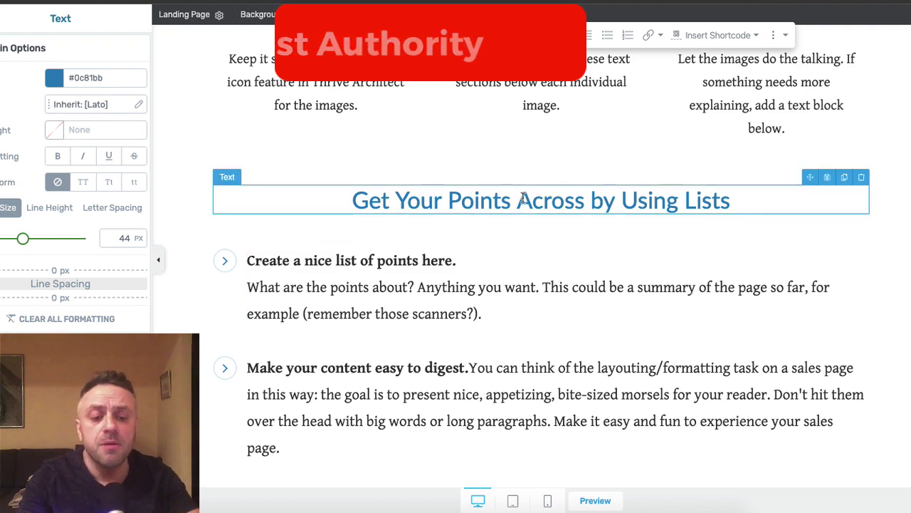
scroll(516, 228, up, 10)
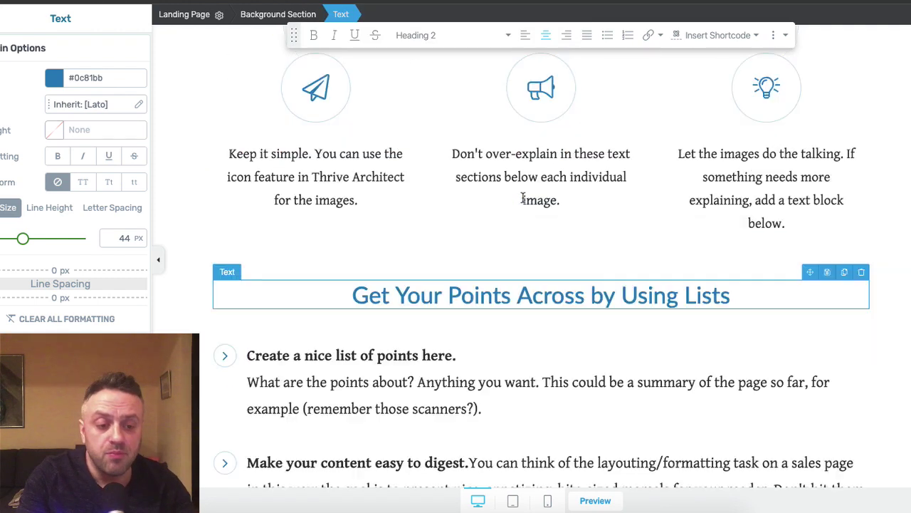
scroll(511, 256, up, 1)
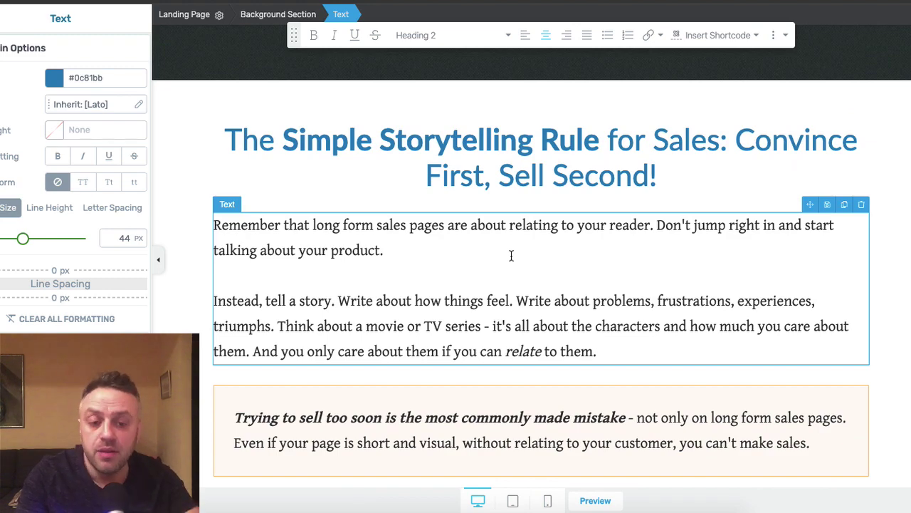
scroll(511, 256, down, 10)
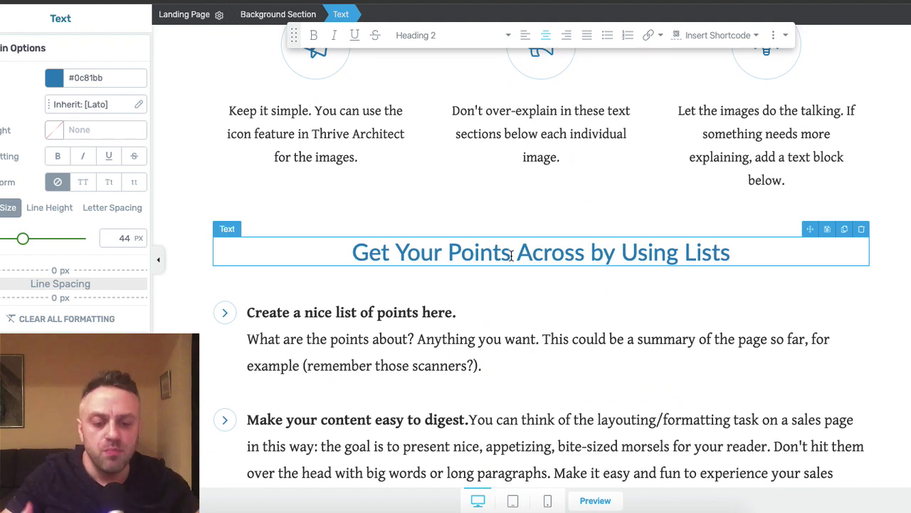
scroll(511, 256, down, 5)
scroll(512, 257, up, 5)
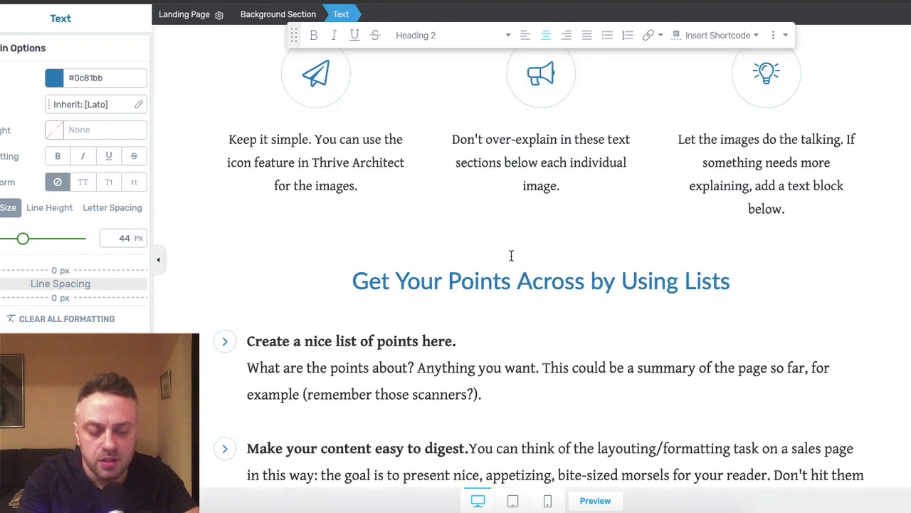
scroll(512, 255, up, 1)
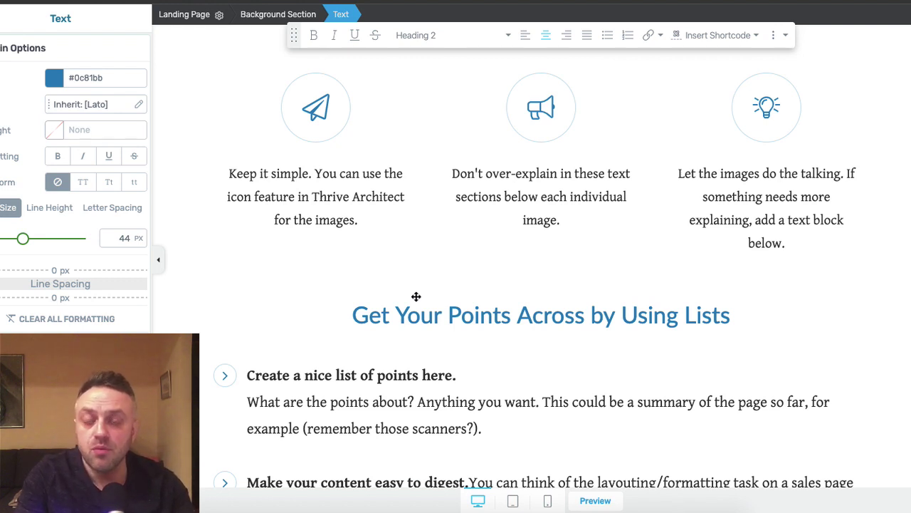
Switch to the CopperZen Compression Socks sales page and review its research-backed benefits and real customer results as an example
scroll(416, 296, down, 12)
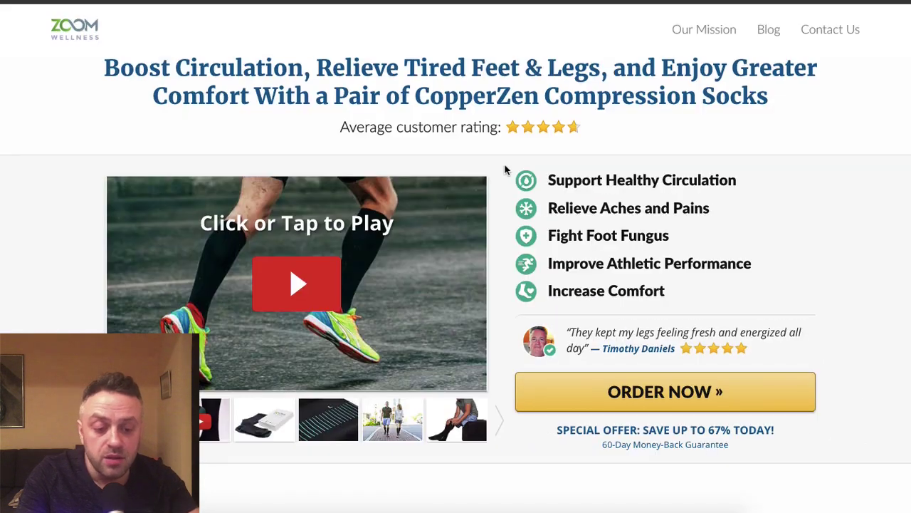
scroll(505, 165, down, 15)
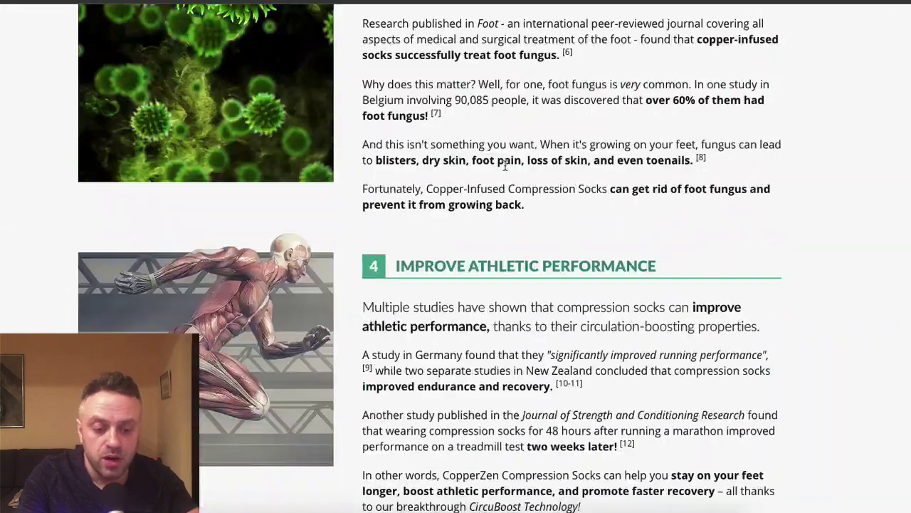
scroll(505, 165, down, 10)
scroll(265, 234, up, 1)
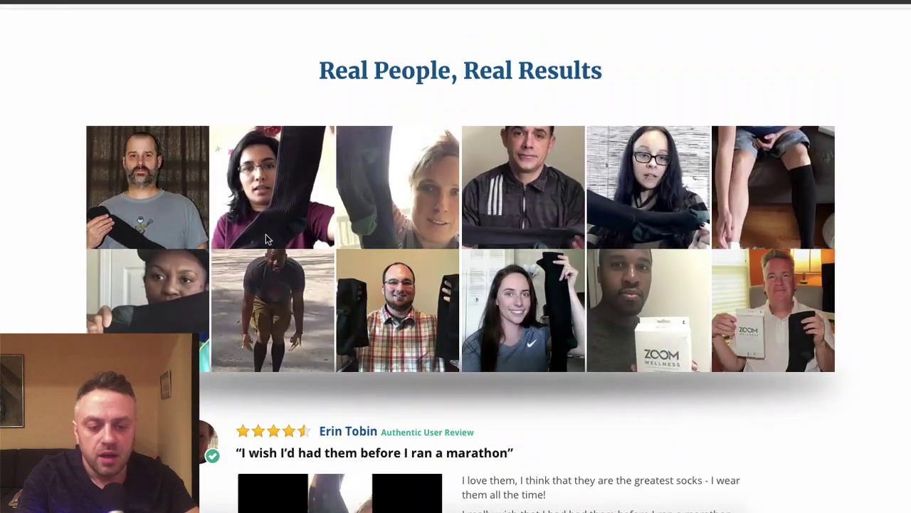
Return to the landing page editor and examine the solution transition text, the smaller sub-heading block and the big reveal product section
scroll(263, 240, down, 1)
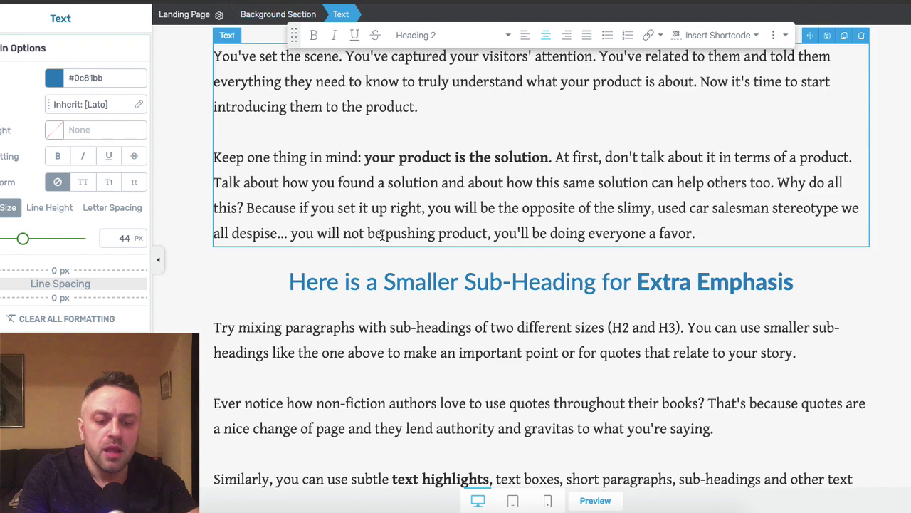
scroll(383, 235, down, 5)
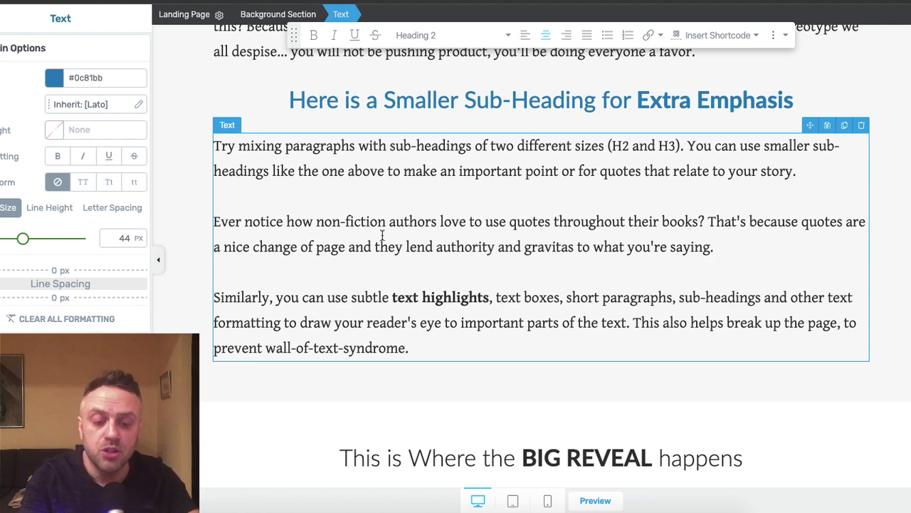
scroll(527, 168, up, 3)
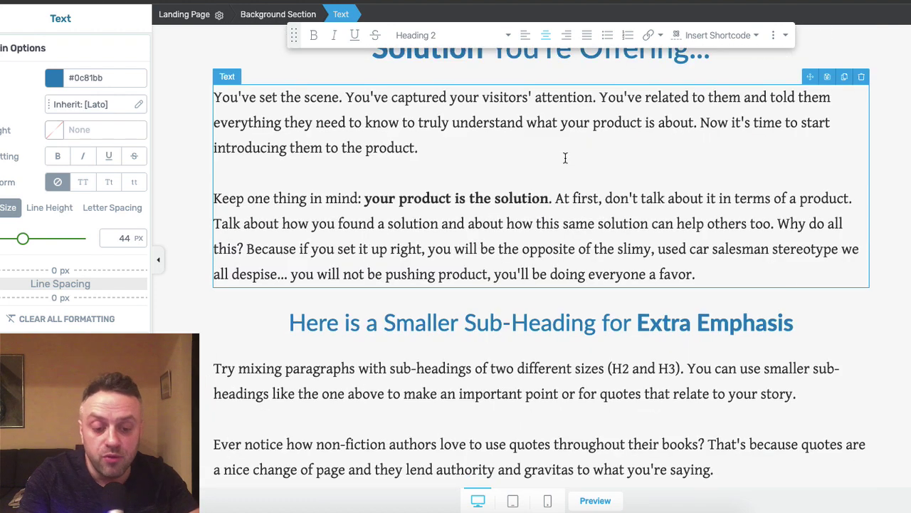
scroll(565, 157, up, 1)
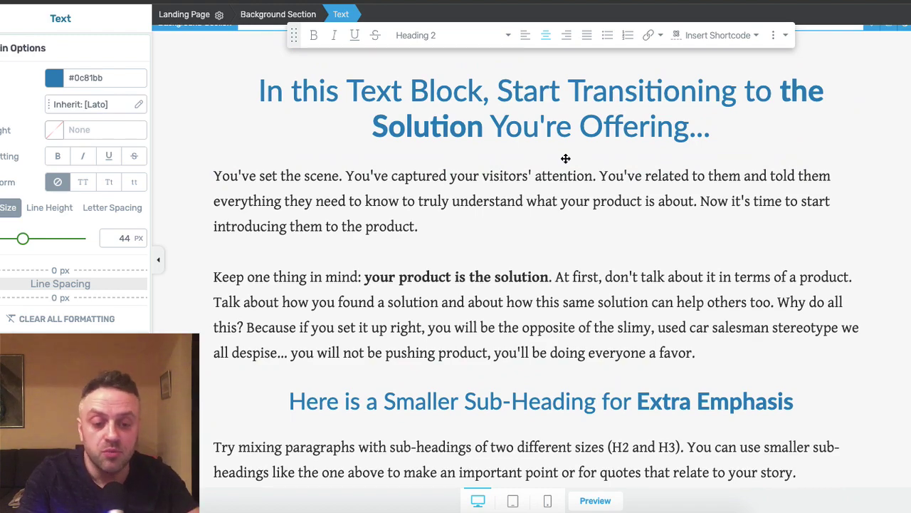
scroll(565, 158, down, 6)
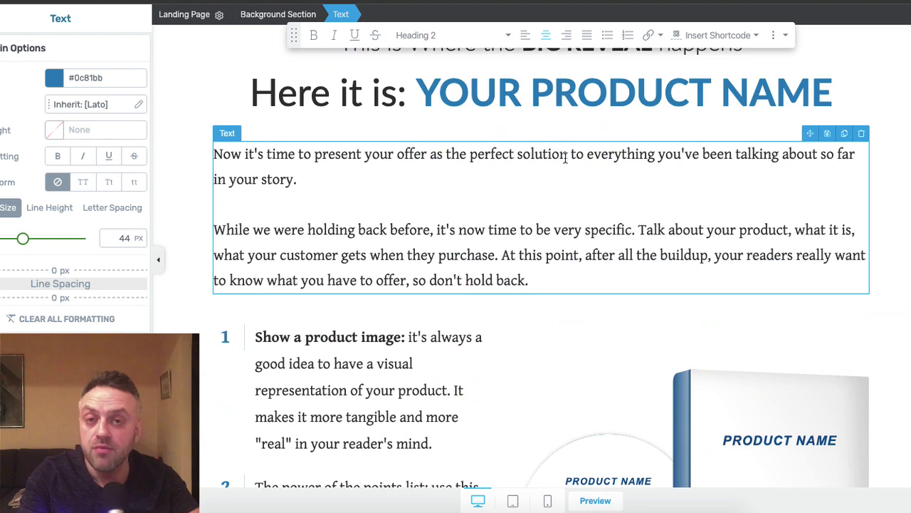
scroll(565, 158, up, 5)
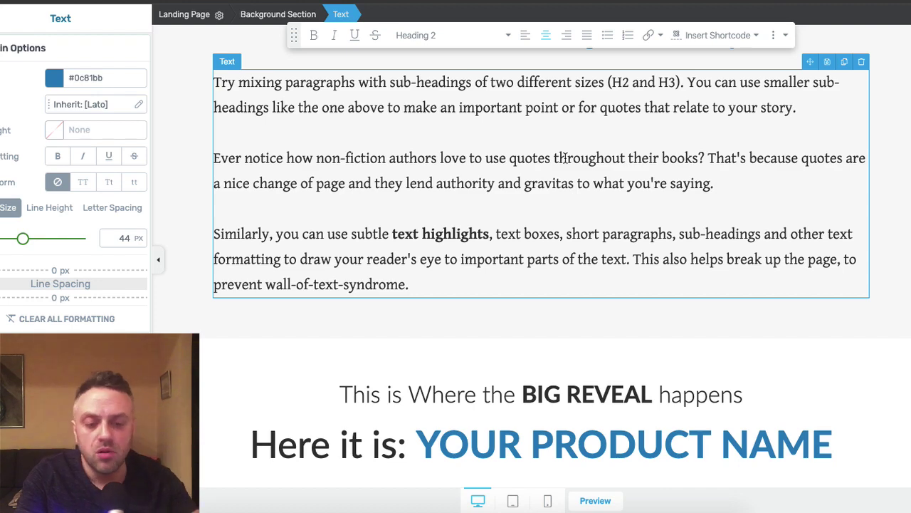
scroll(458, 295, down, 3)
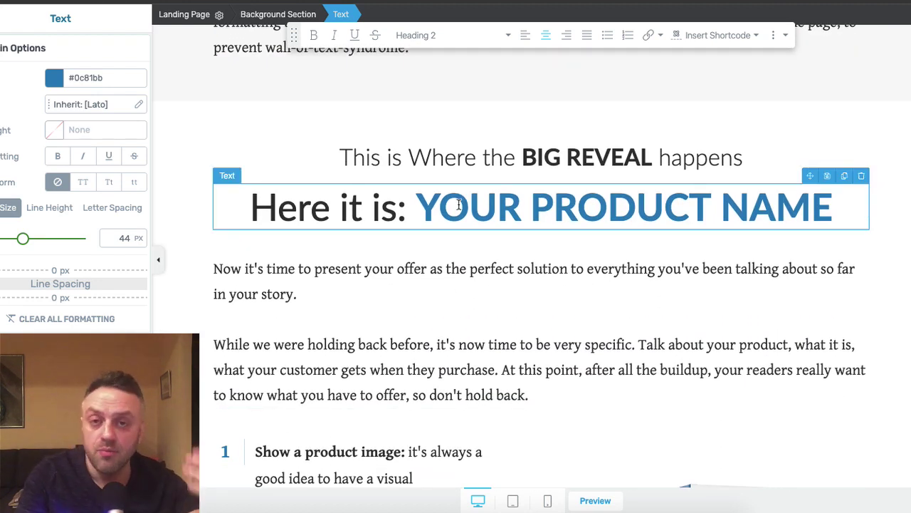
scroll(458, 205, down, 6)
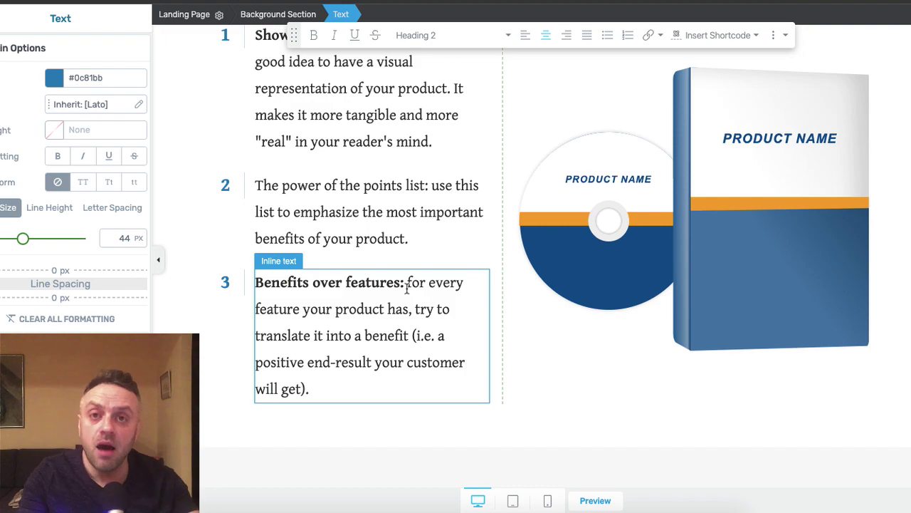
Review the customer testimonials, the main purchase section with its guarantee and payment symbols, and the second testimonials section
scroll(409, 286, down, 5)
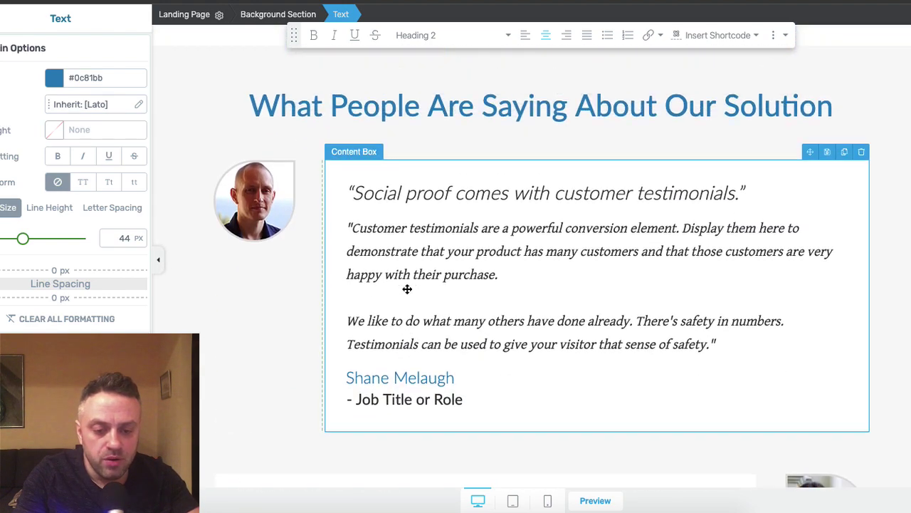
scroll(441, 210, down, 15)
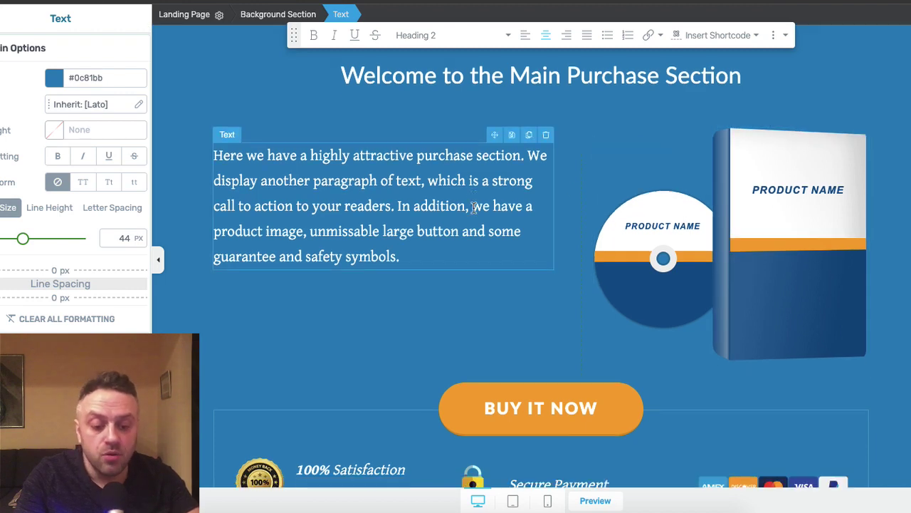
scroll(474, 220, down, 3)
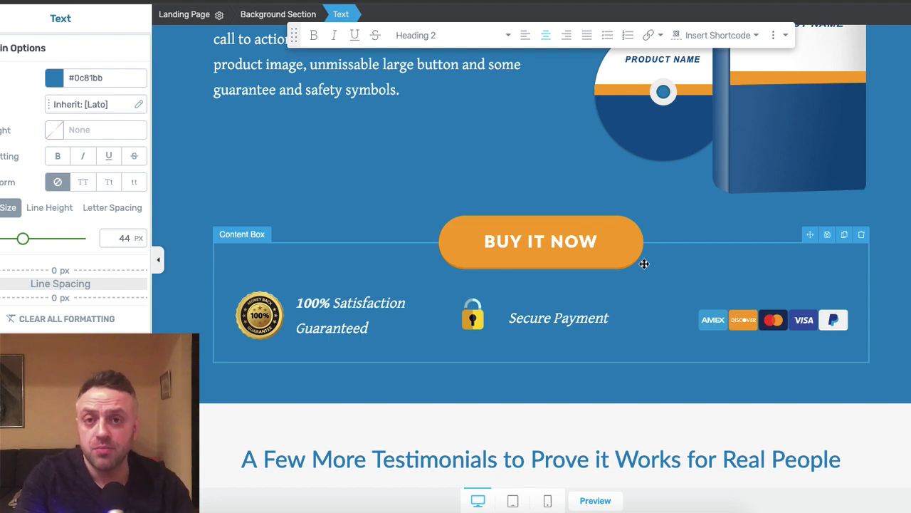
scroll(645, 263, up, 3)
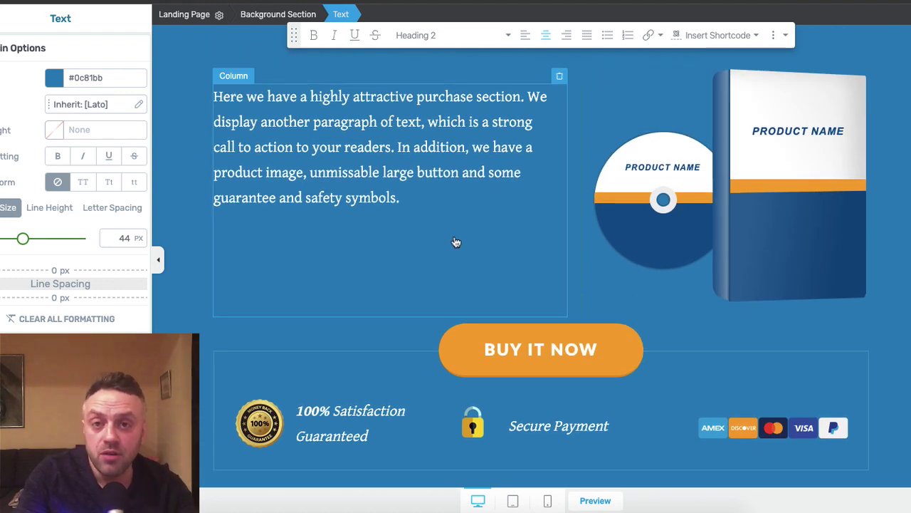
scroll(455, 242, up, 15)
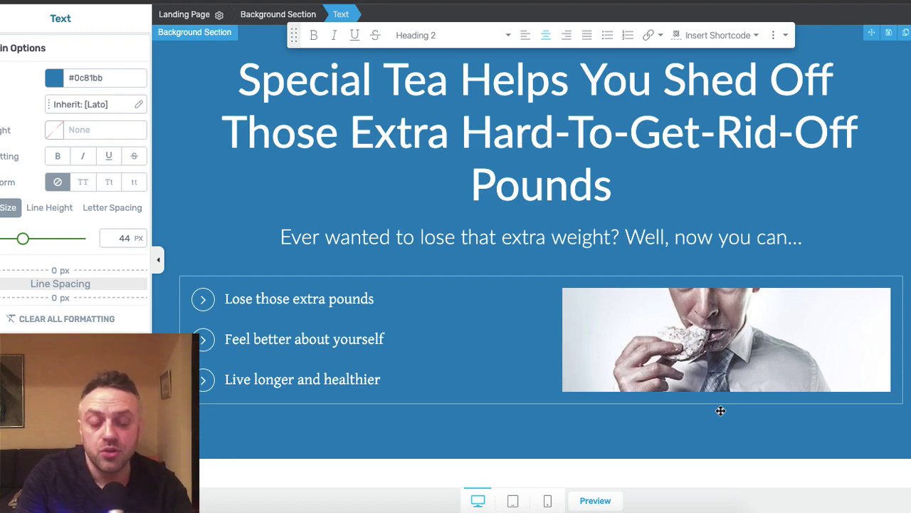
scroll(721, 410, down, 20)
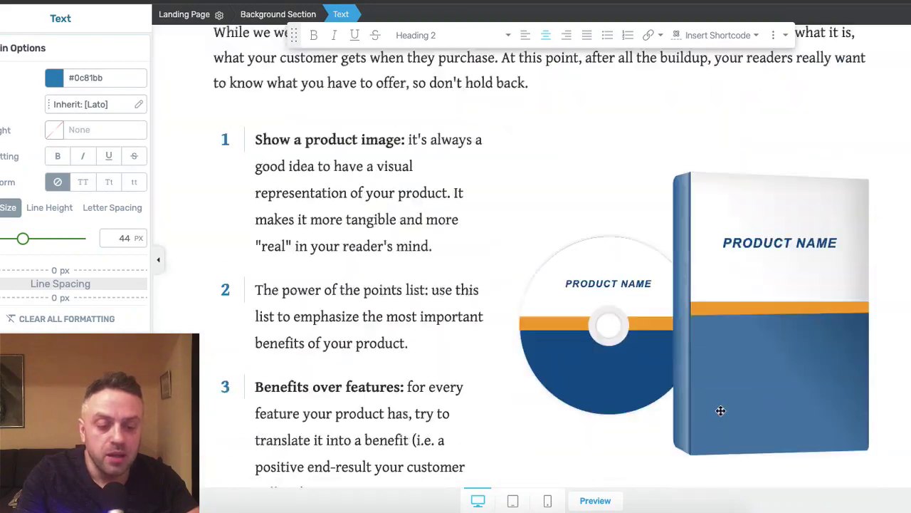
scroll(720, 410, down, 15)
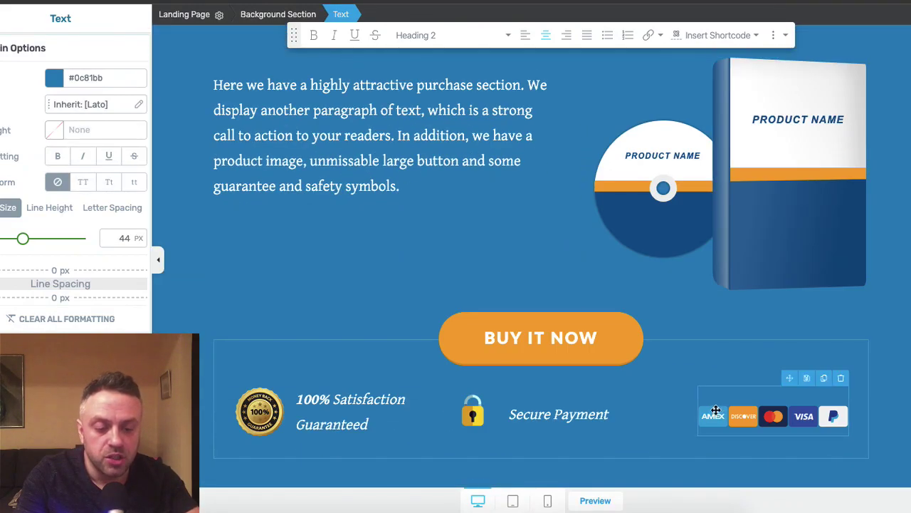
scroll(510, 251, down, 5)
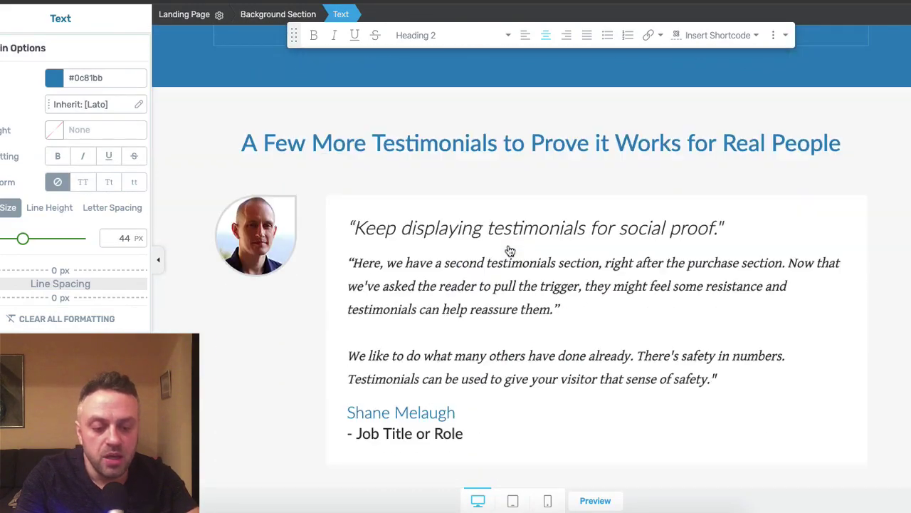
scroll(510, 251, down, 3)
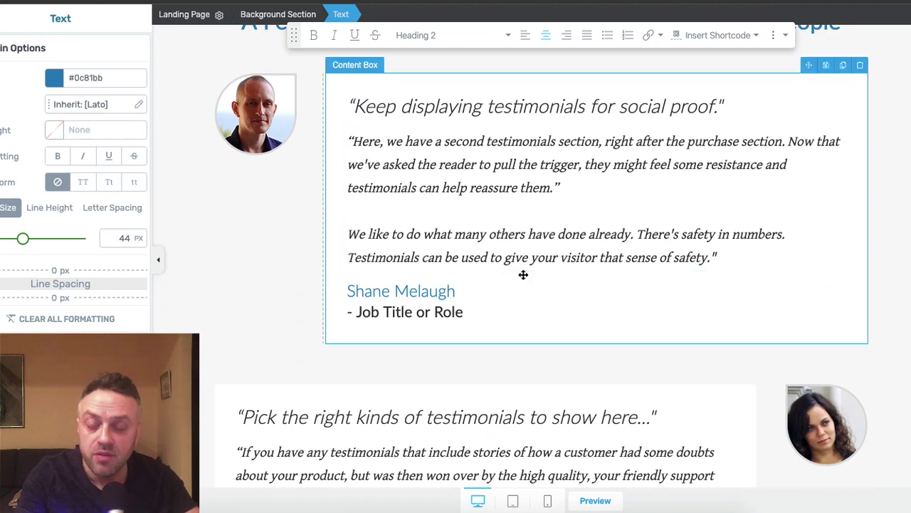
Switch to the compression socks sales page and look at its customer photos and authentic user reviews as a testimonial example
scroll(523, 274, down, 4)
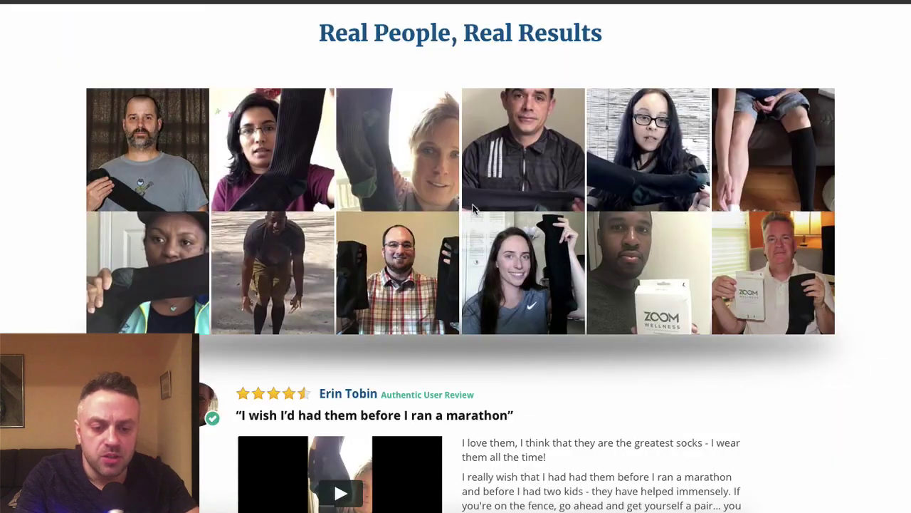
scroll(472, 206, down, 15)
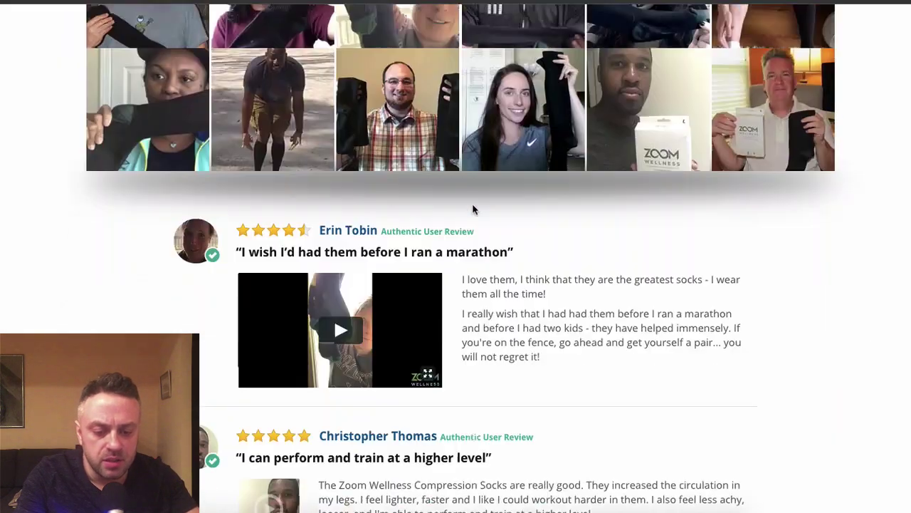
scroll(472, 207, up, 10)
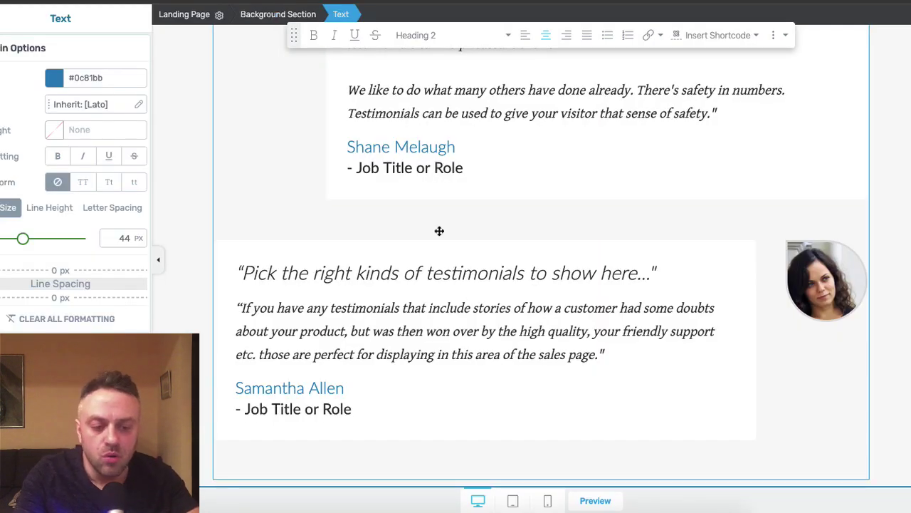
Return to the landing page editor and review the sections from About the Author through objections, pros and cons, guarantee, FAQ and P.S
scroll(439, 229, down, 4)
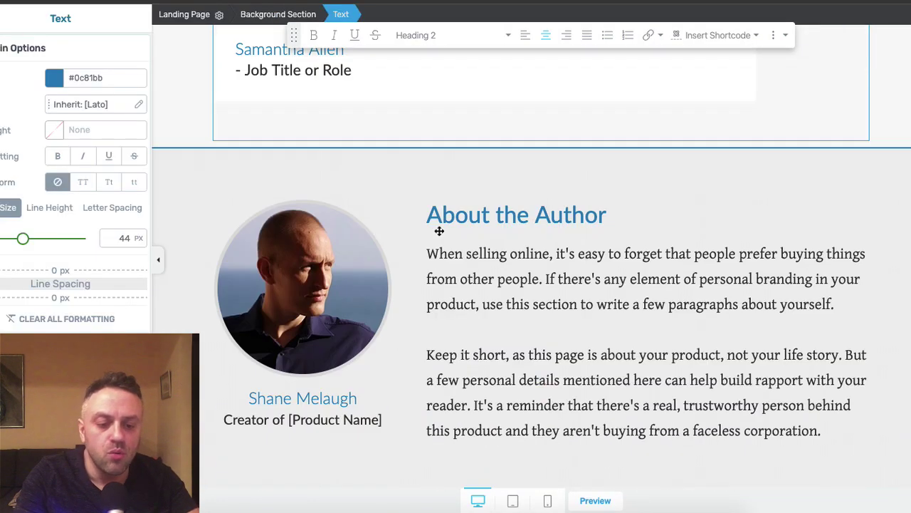
scroll(440, 235, down, 2)
scroll(440, 236, up, 2)
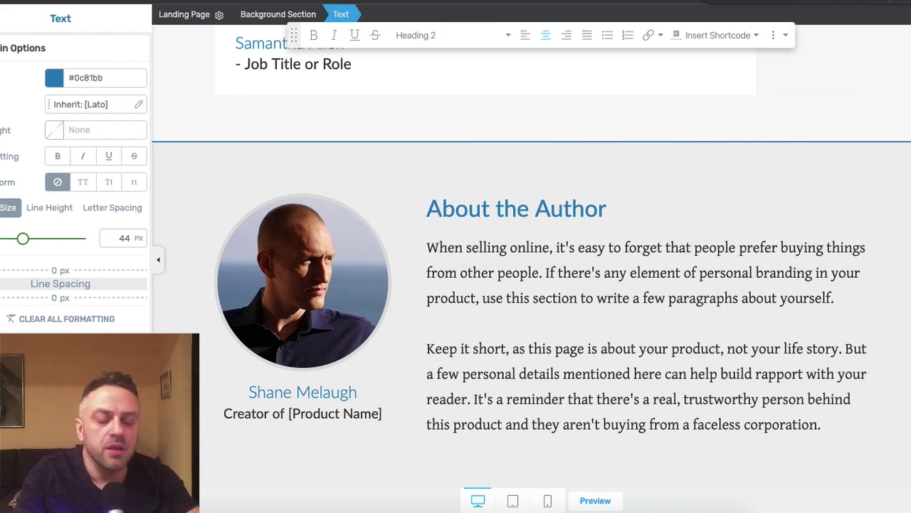
scroll(525, 298, down, 10)
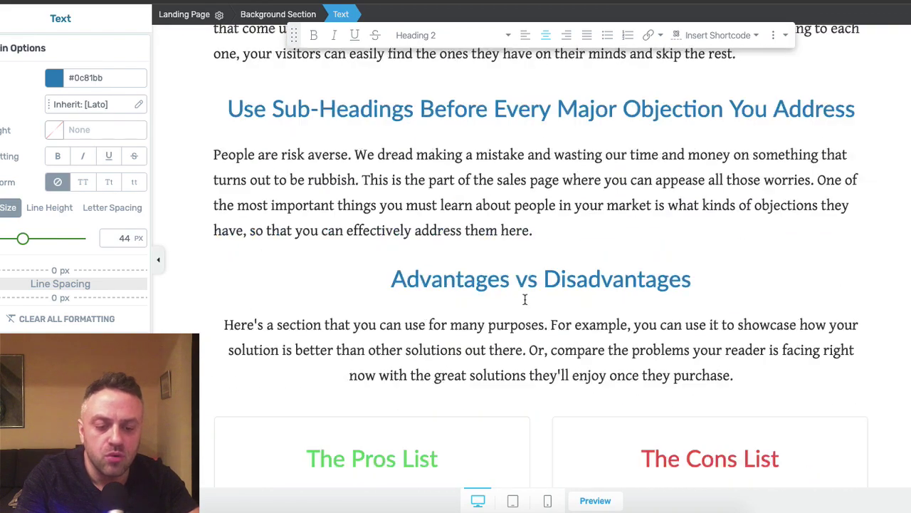
scroll(524, 299, down, 6)
scroll(524, 299, up, 4)
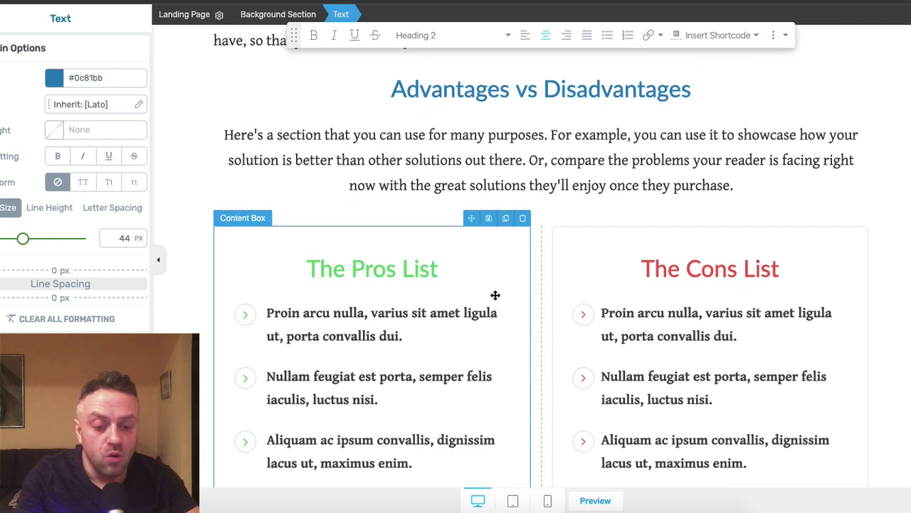
scroll(472, 258, down, 2)
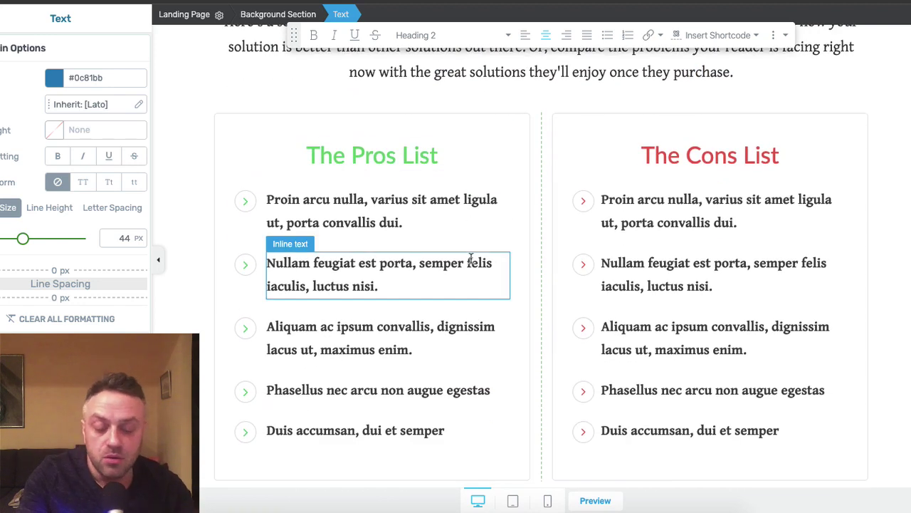
scroll(470, 258, down, 10)
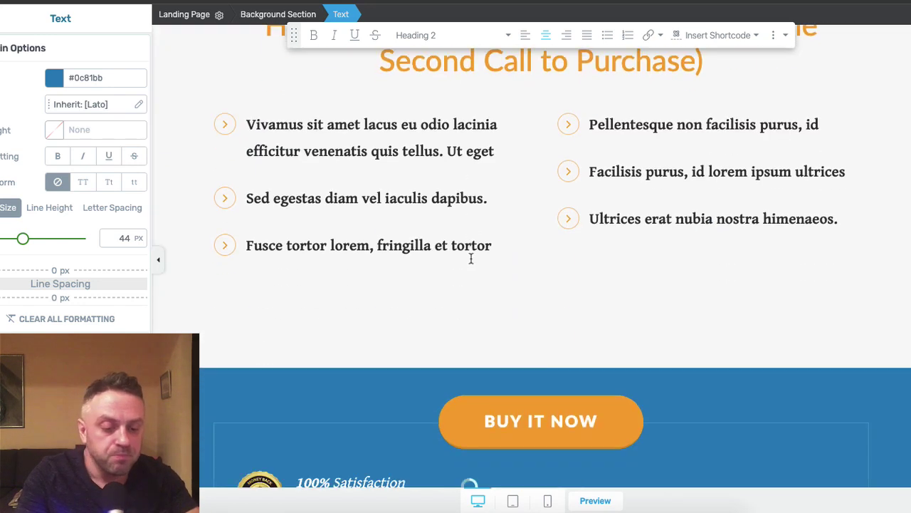
scroll(523, 292, down, 5)
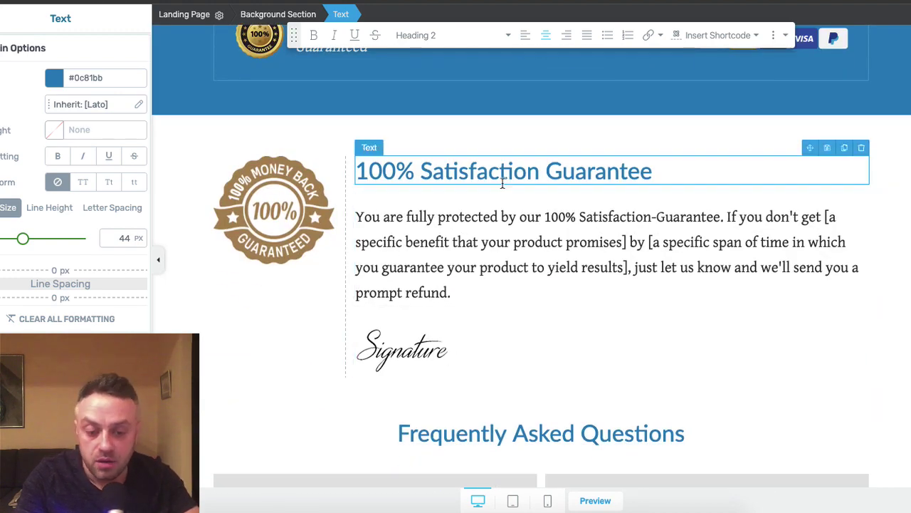
scroll(470, 266, down, 4)
scroll(540, 300, down, 3)
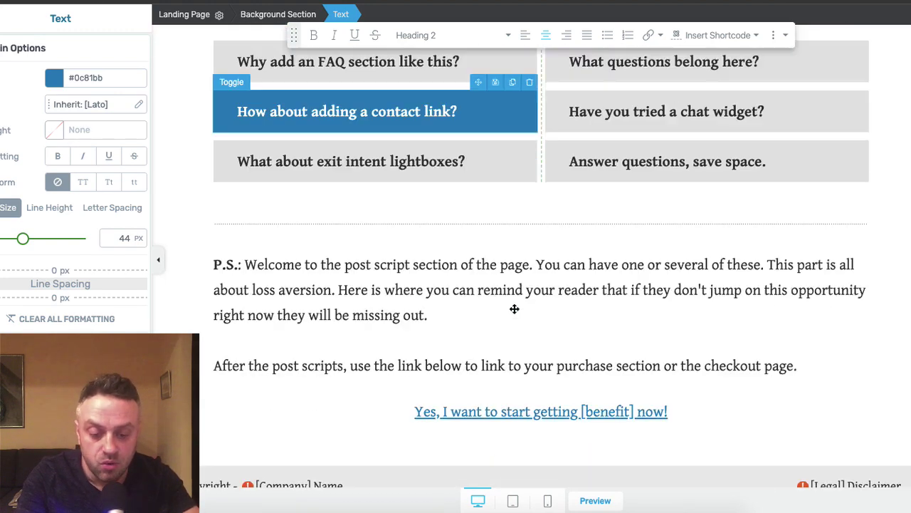